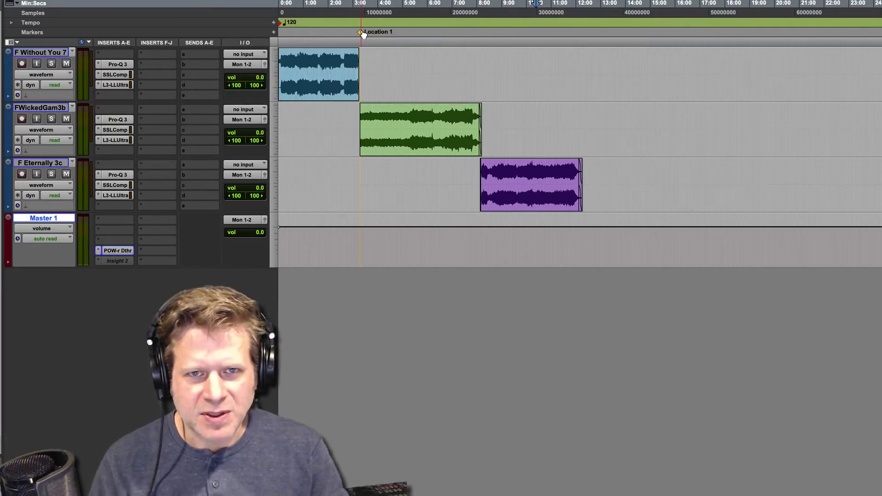
- Remove the Location 1 marker, then play the session back from the start
mouse_move(361, 33)
left_mouse_down()
mouse_move(388, 33)
mouse_move(385, 41)
left_mouse_up()
left_click(359, 41)
key("Return")
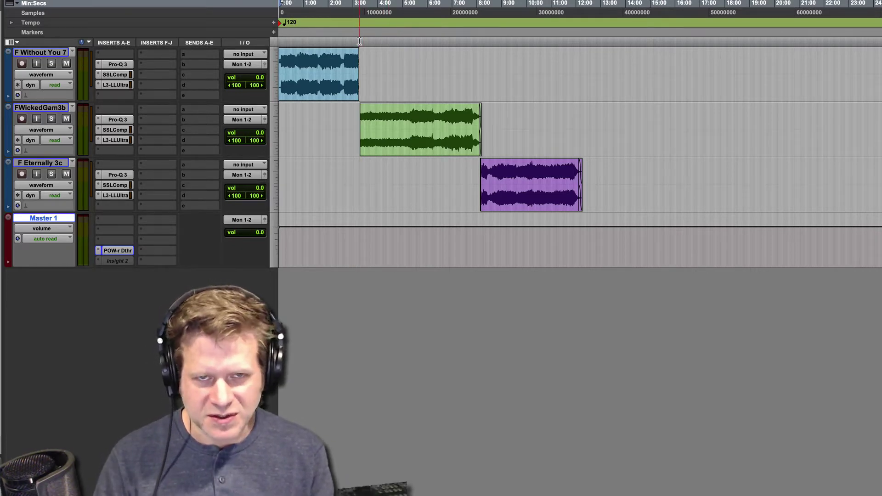
key("space")
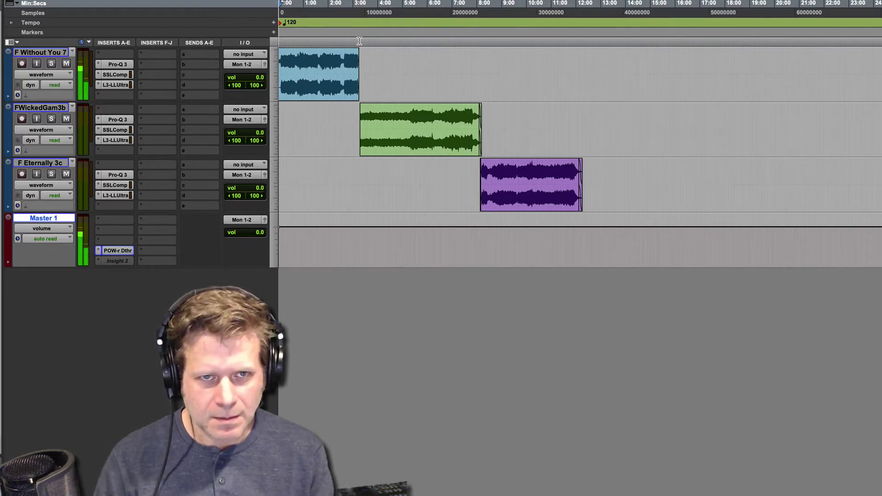
key("space")
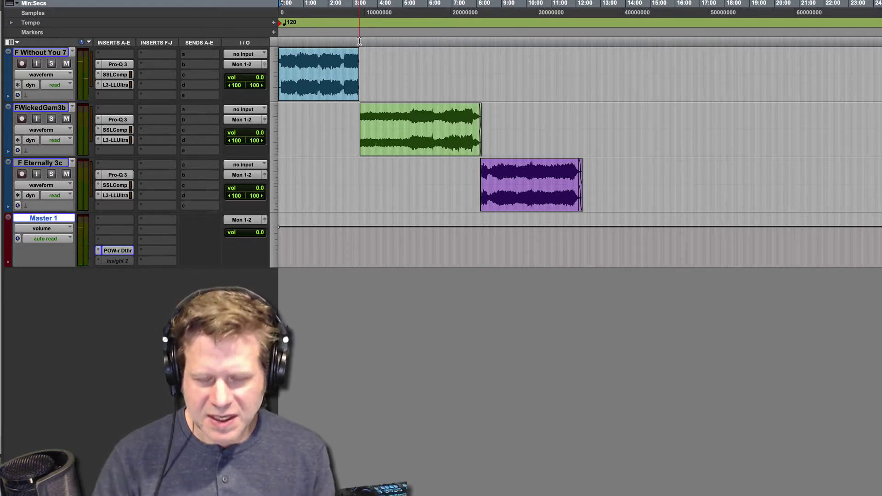
- Add a marker named '01 Without You' at the session start
key("KP_Enter")
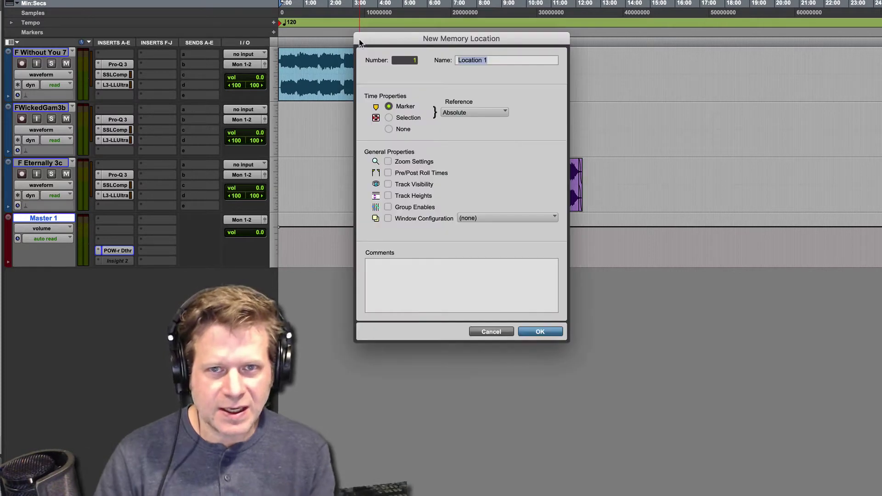
type("01")
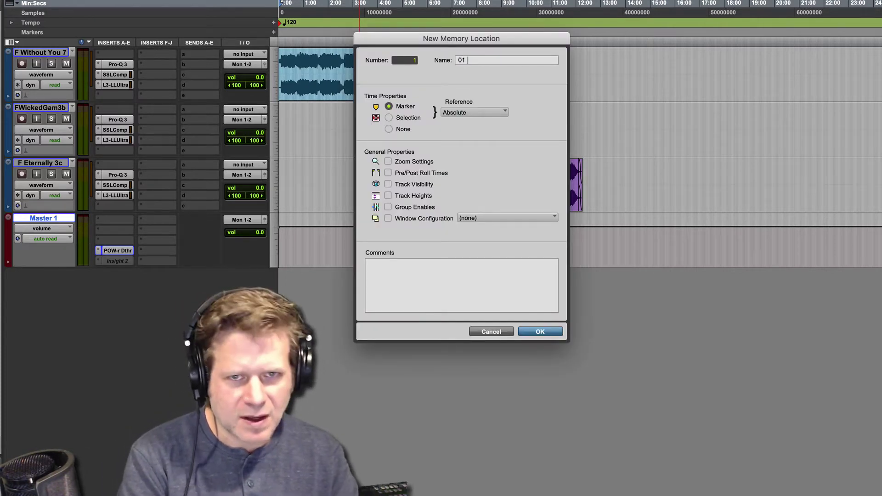
type(" Withou")
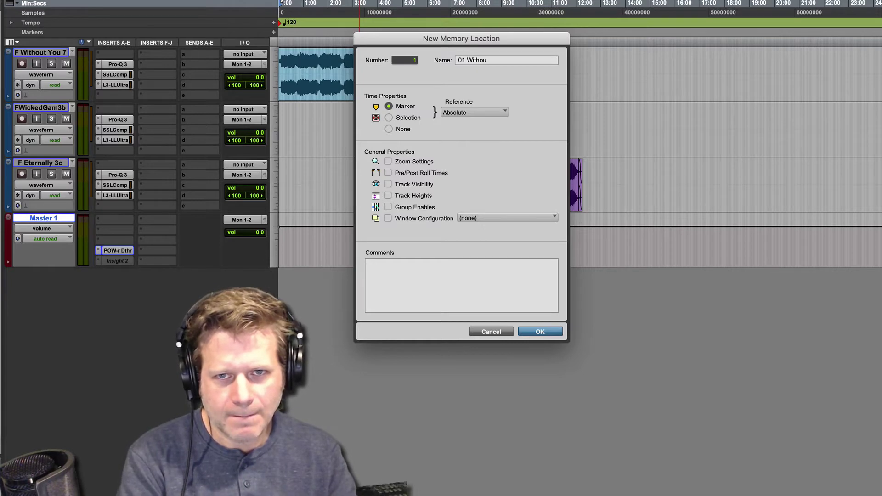
type("t You")
key("Return")
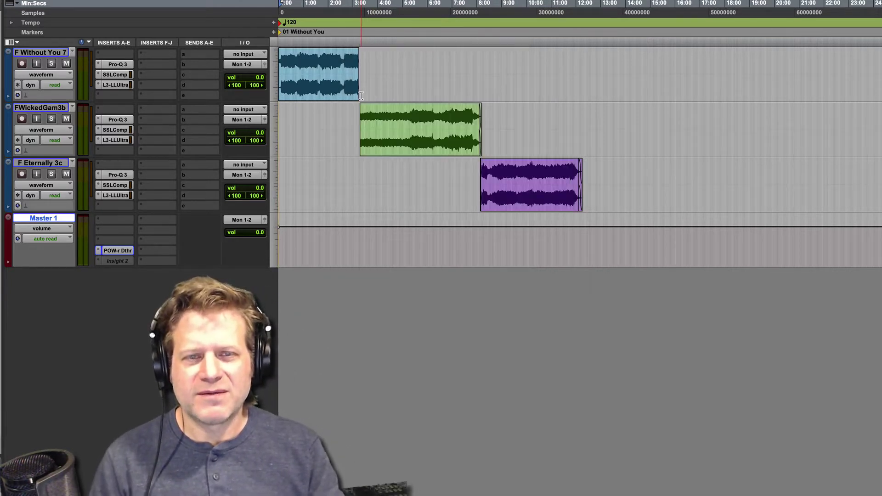
- Place the edit point exactly at the green FWickedGam3b clip's start and audition it
left_click(350, 125)
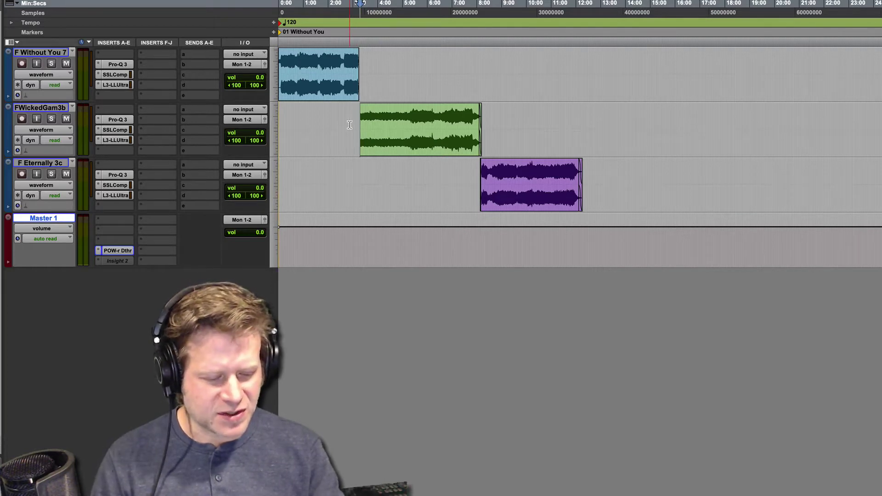
key("t")
key("t")
key("t")
key("t")
key("t")
key("t")
key("t")
key("t")
key("t")
key("t")
key("t")
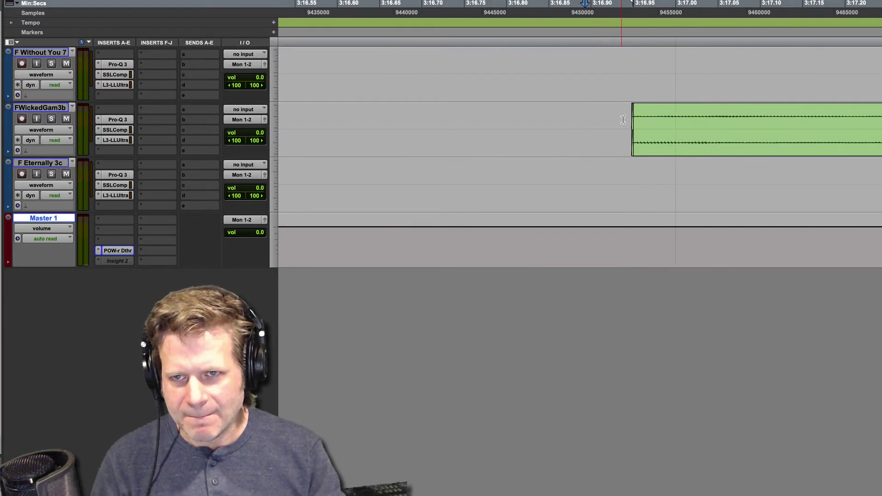
left_click(629, 118)
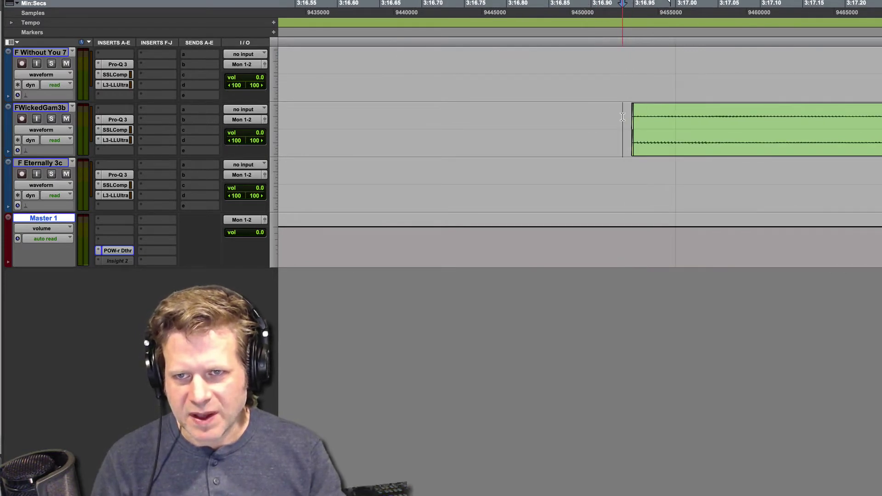
key("space")
key("r")
key("r")
key("r")
key("r")
key("r")
key("r")
key("r")
key("r")
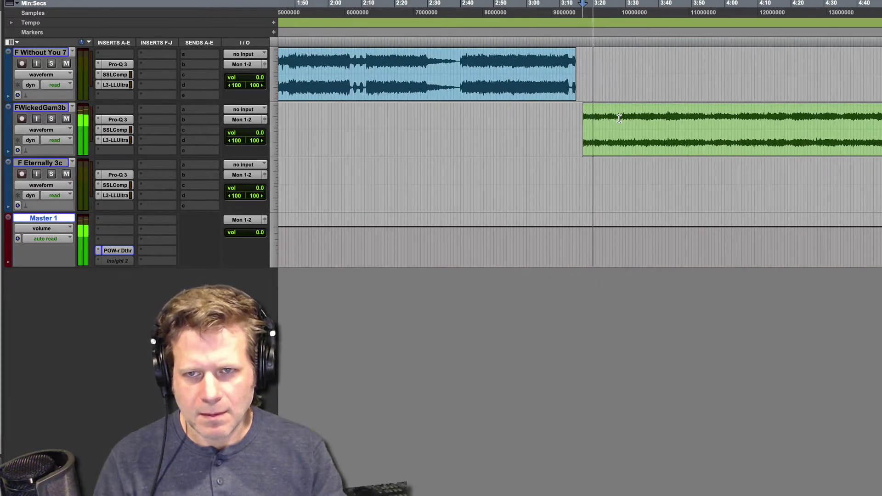
key("space")
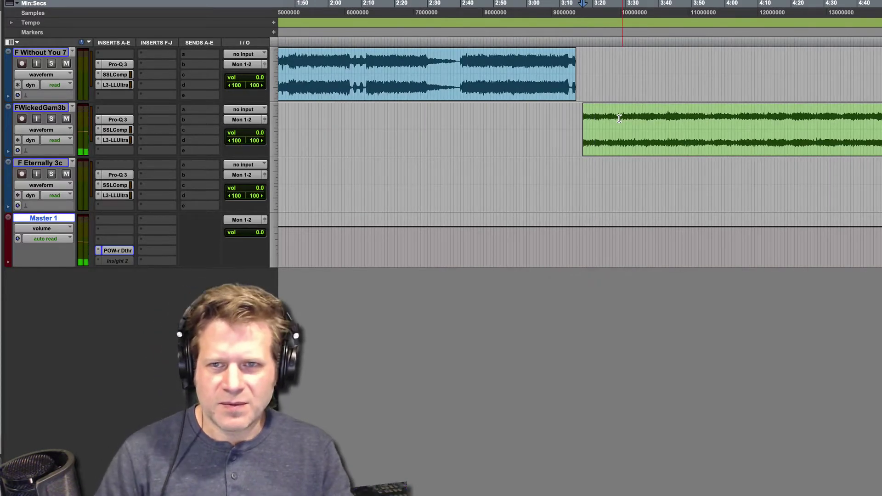
- Create the '02 Wicked Game' marker at the green second song's start
key("KP_Enter")
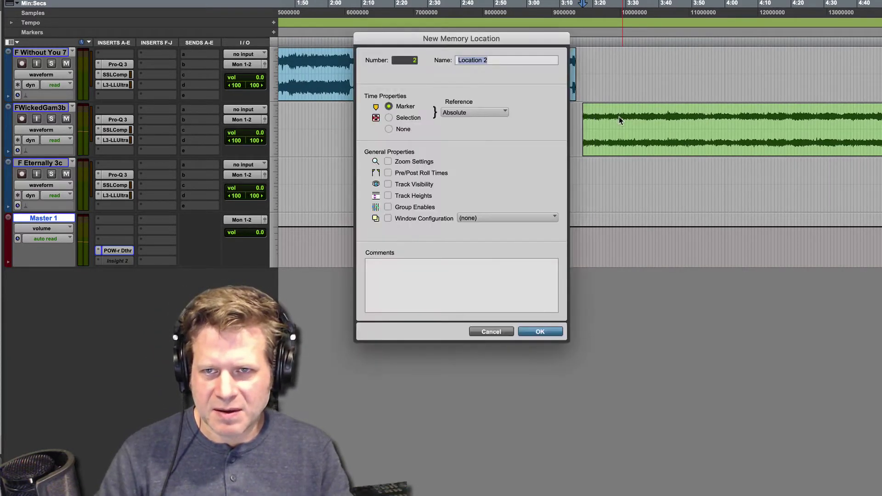
type("02 Wicked Game")
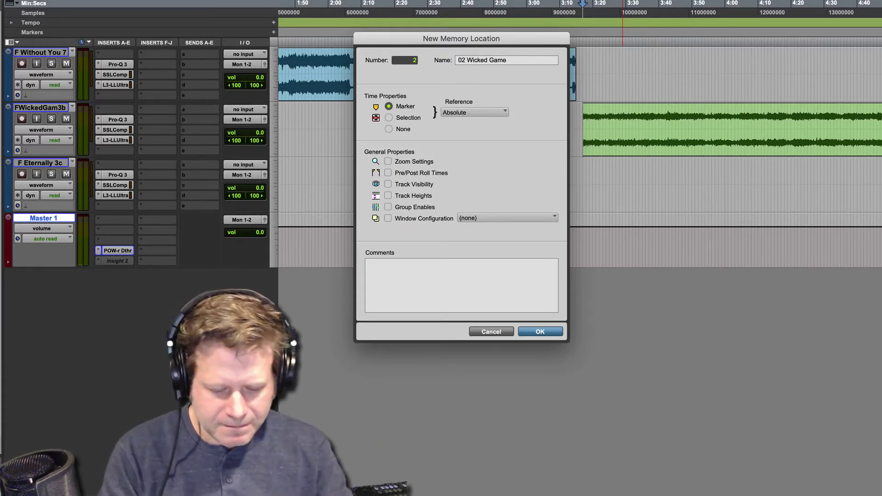
key("Return")
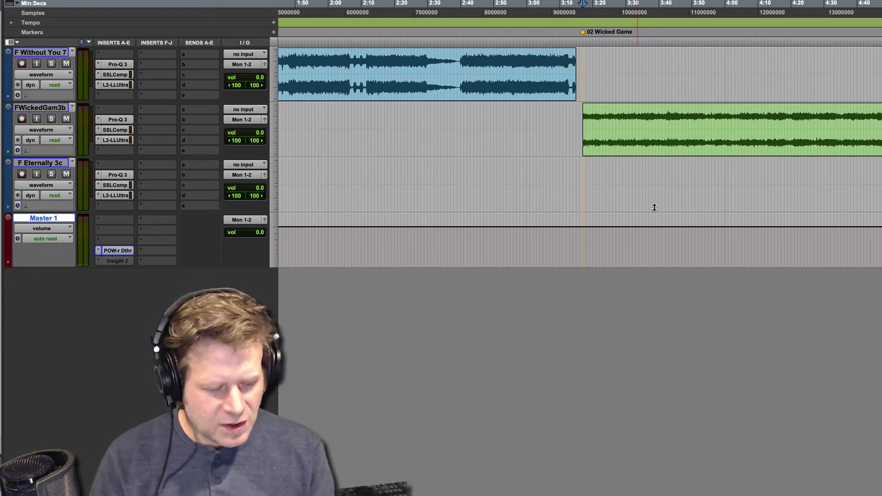
- Zoom in on the purple clip's start on the F Eternally 3c track
key("r")
key("r")
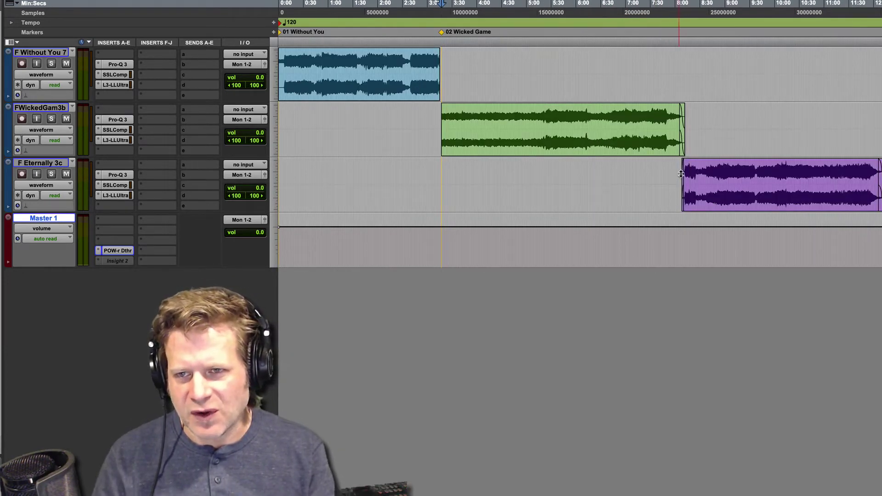
left_click(669, 165)
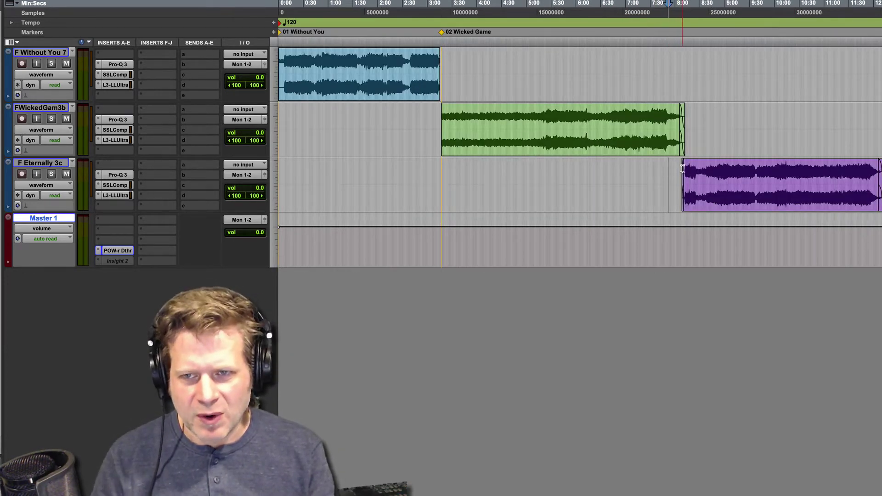
left_click(683, 169)
key("t")
key("t")
key("t")
key("t")
key("t")
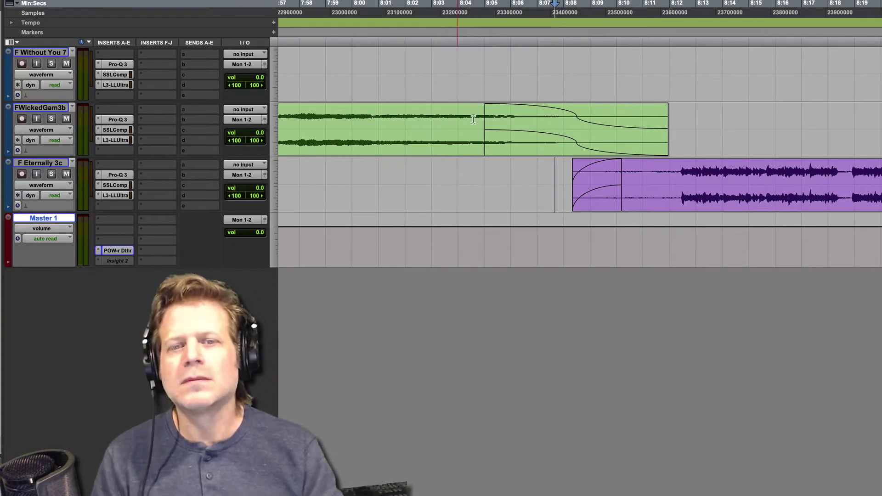
- Audition the crossfade and set the edit point inside the fade-in, around 8:08.5
left_click(458, 69)
key("space")
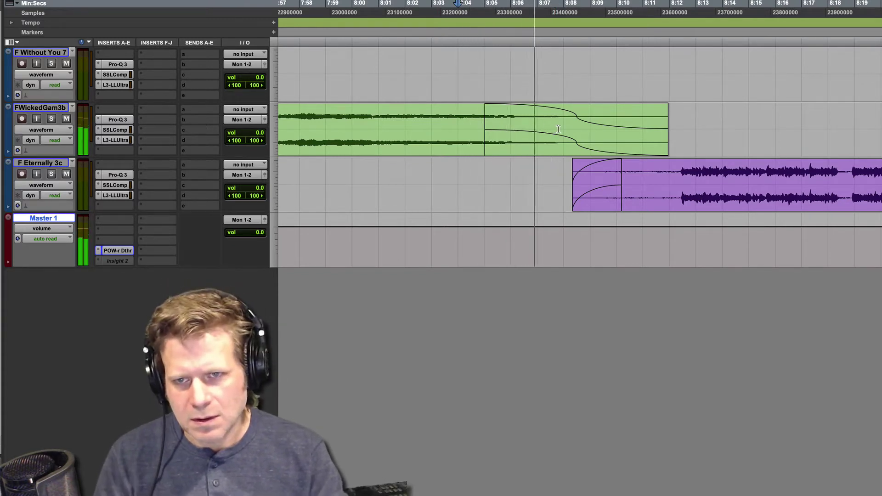
key("super+bracketright")
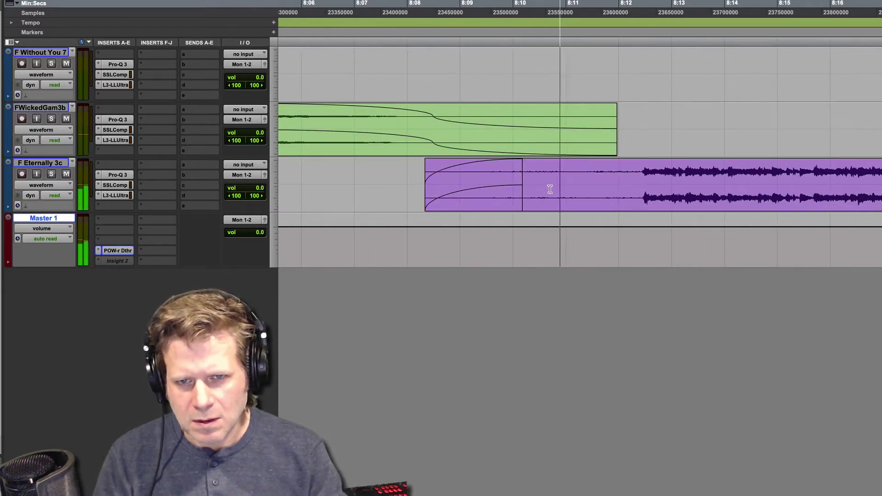
key("space")
left_click(441, 192)
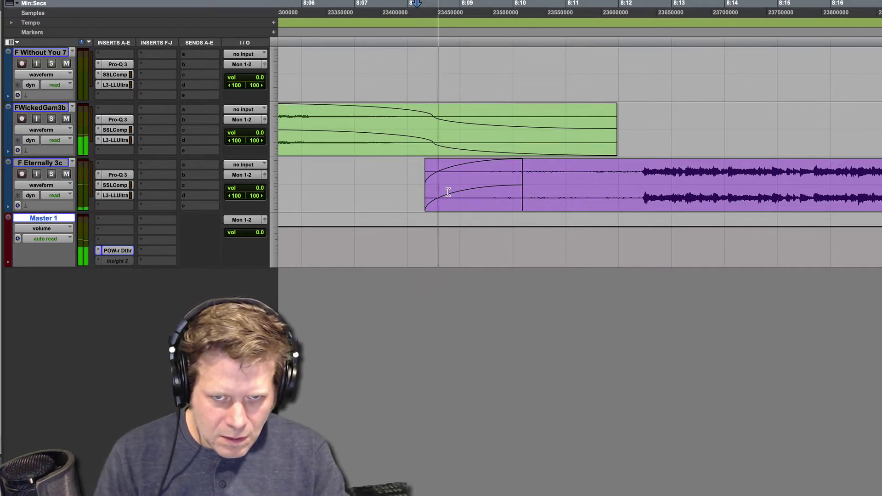
key("space")
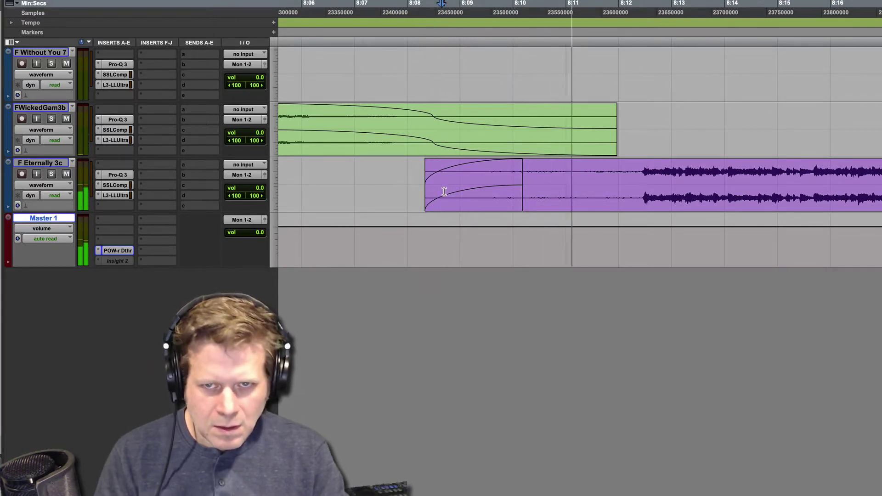
key("space")
key("space")
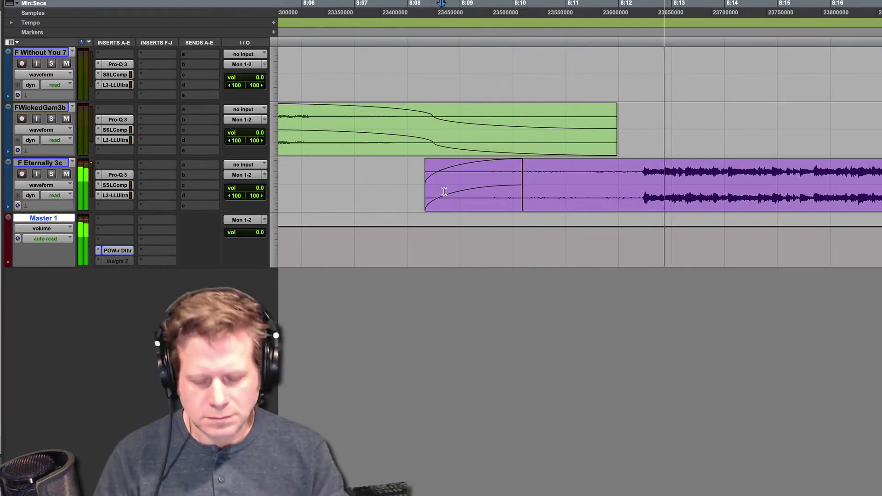
key("space")
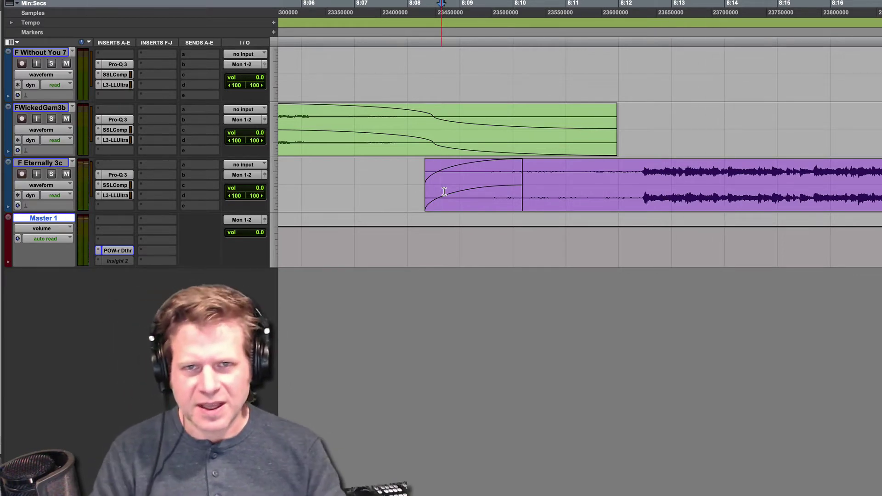
- Add the '03 Eternally' marker where the purple third song begins
key("KP_Enter")
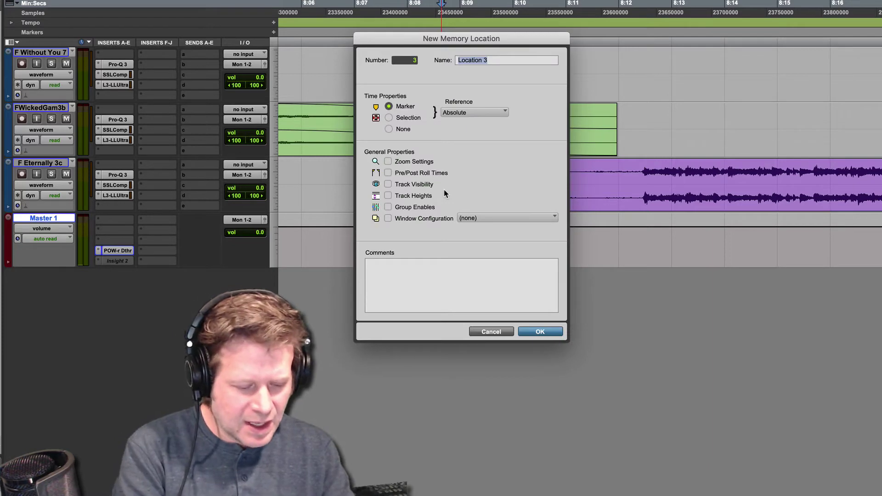
type("03 Eternally")
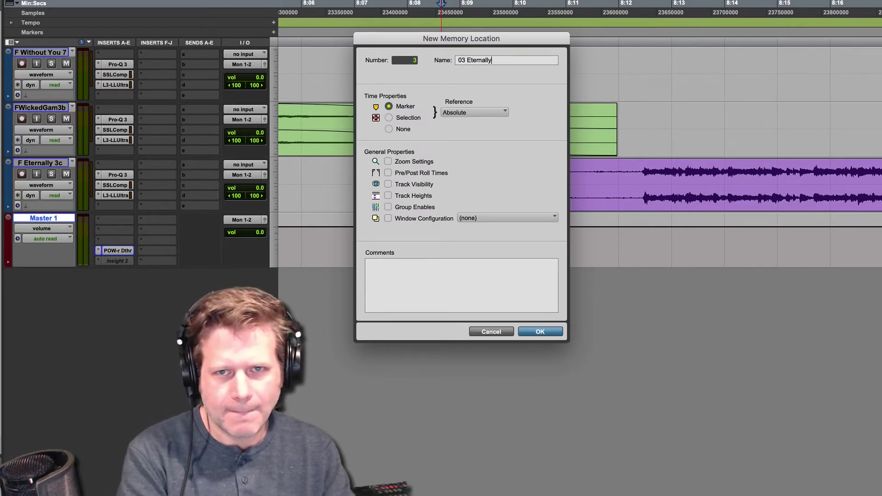
key("Return")
key("r")
key("r")
key("r")
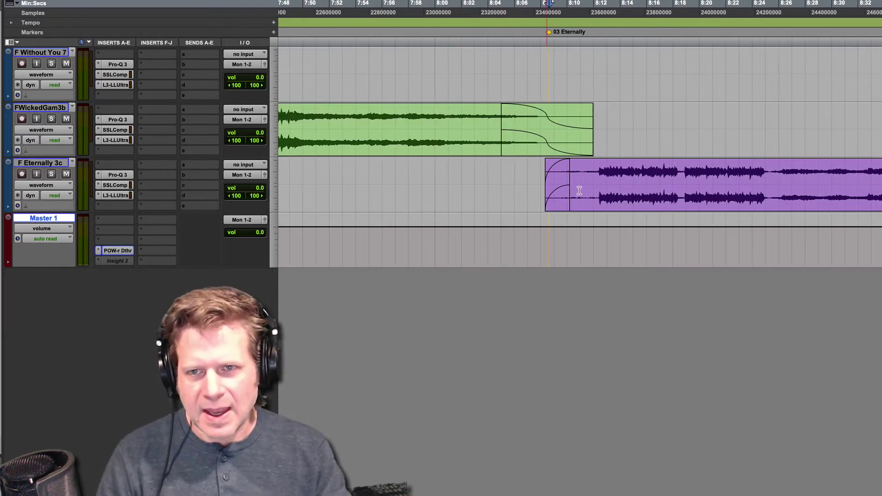
- Move to just past the Eternally clip's end and start a new marker there
key("r")
key("r")
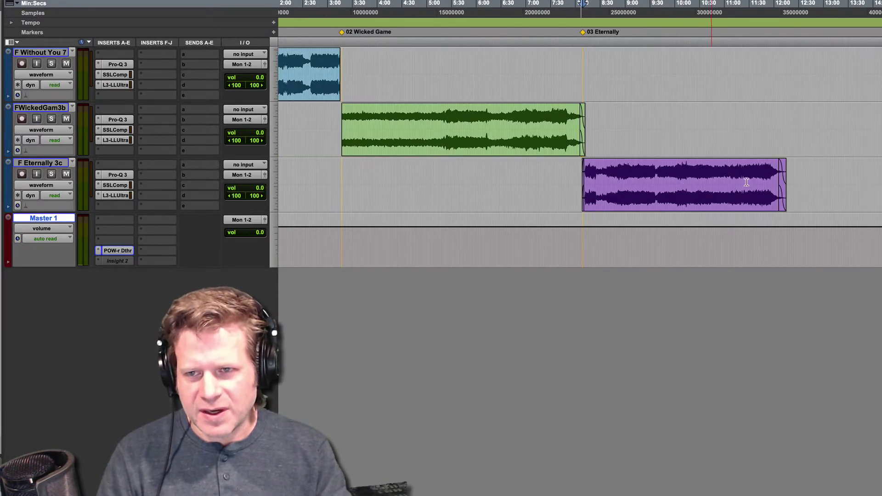
key("alt+Tab")
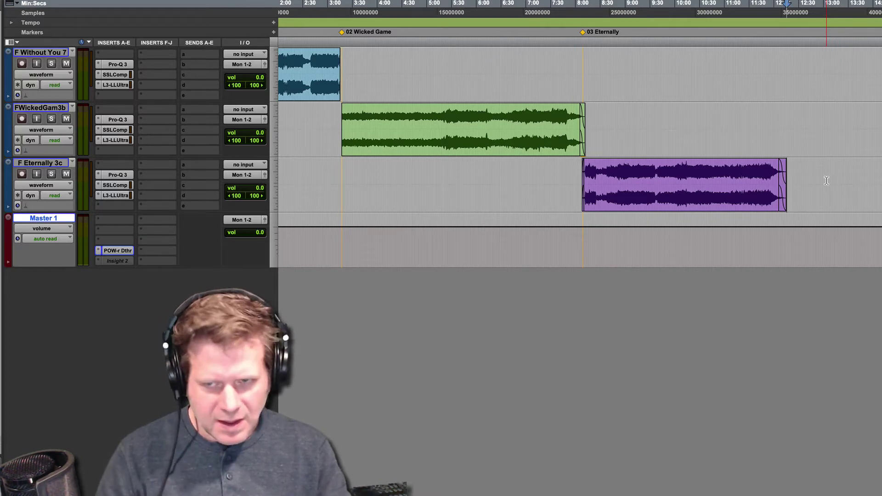
left_click(824, 183)
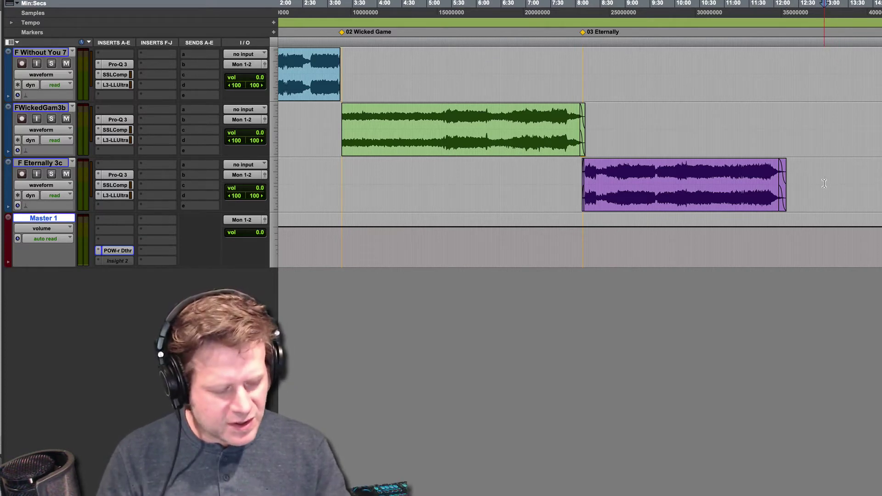
key("alt+Tab")
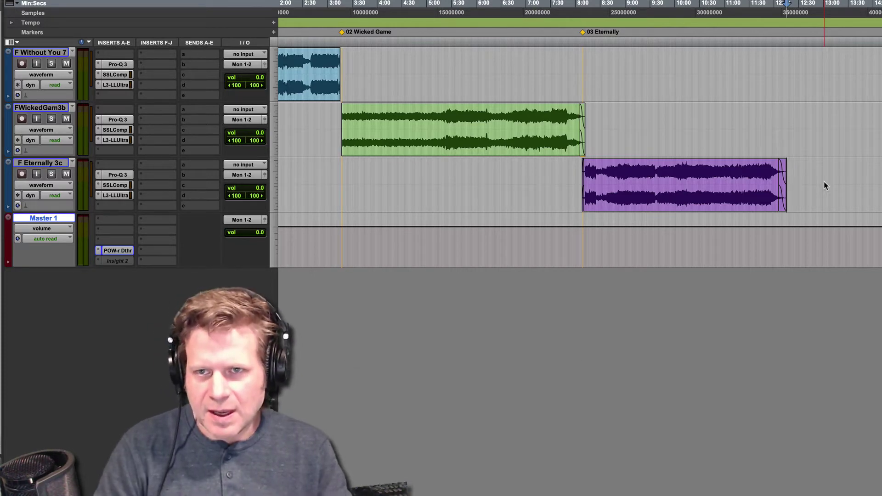
key("KP_Enter")
- Name the fourth marker 'End' and confirm it
type("End")
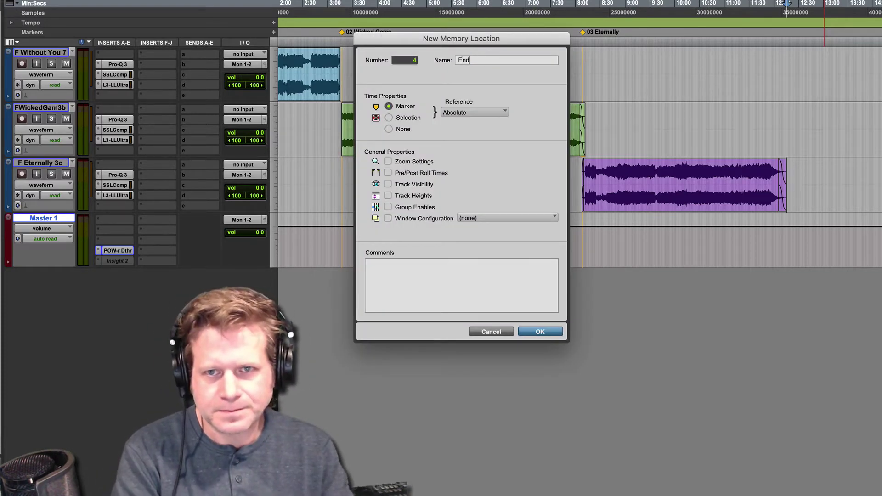
key("Return")
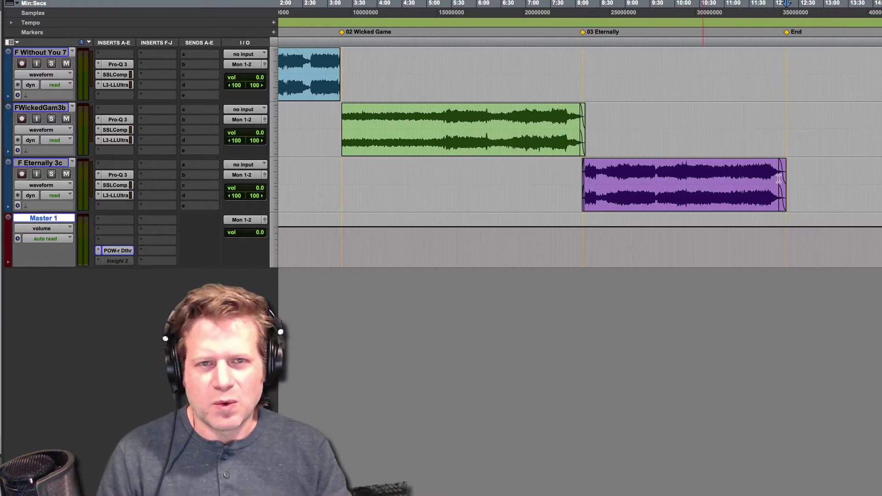
key("Return")
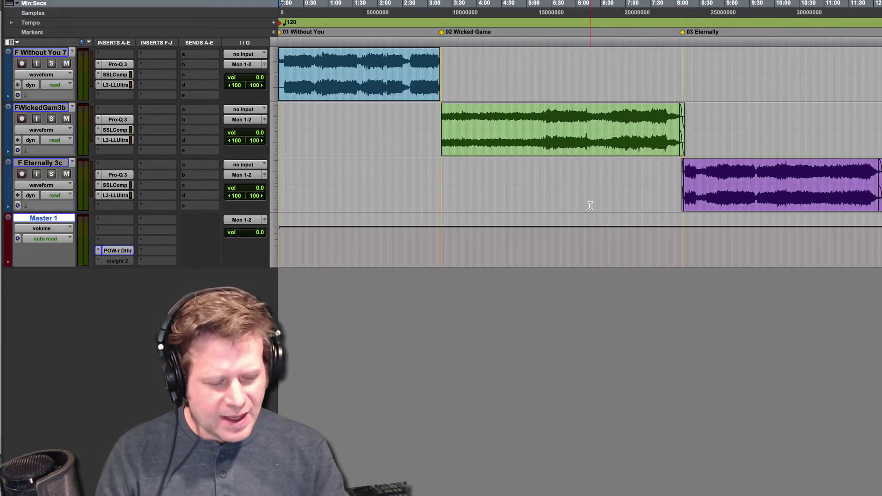
- Select the whole EP from the Eternally clip's end back to the session start
key("r")
left_click(634, 180)
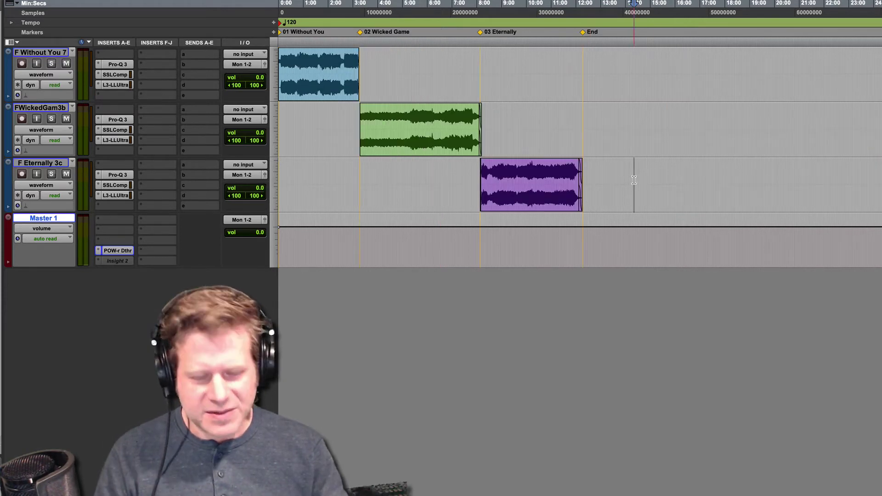
key("alt+Tab")
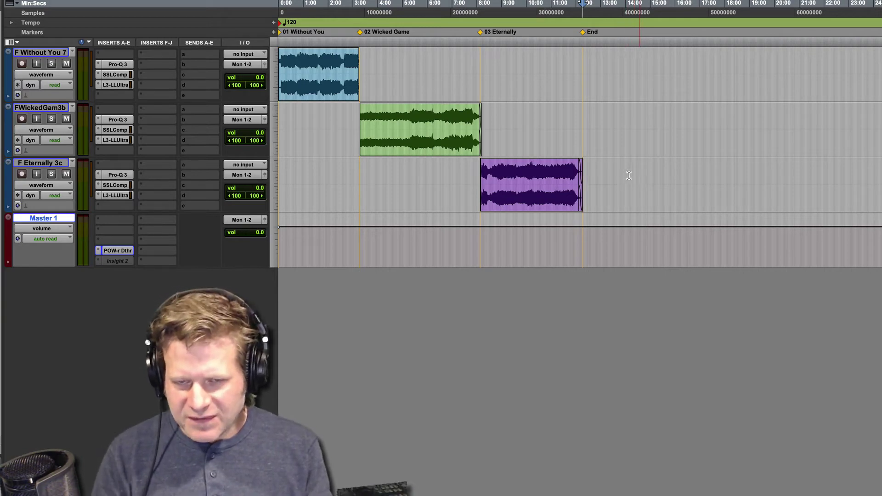
left_click_drag(446, 194, 211, 200)
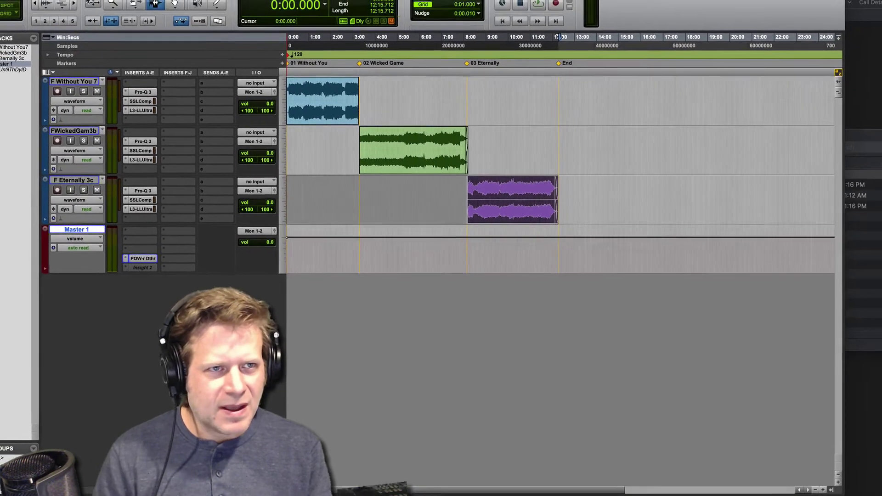
- Open Bounce to Disk and name the bounce 'Full Unedited EP'
left_click(67, 5)
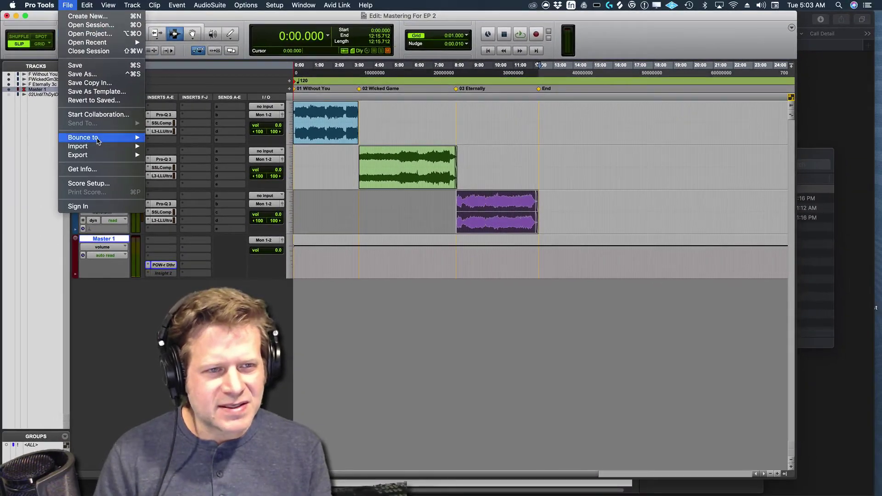
mouse_move(98, 140)
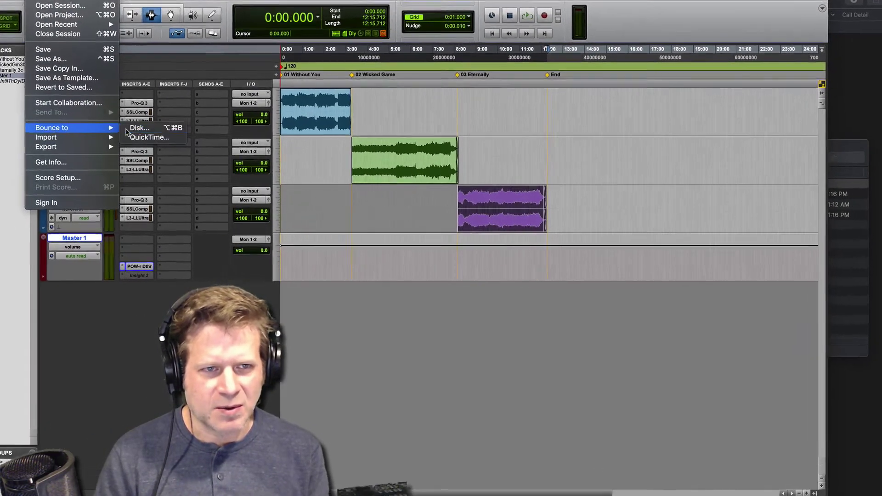
left_click(157, 137)
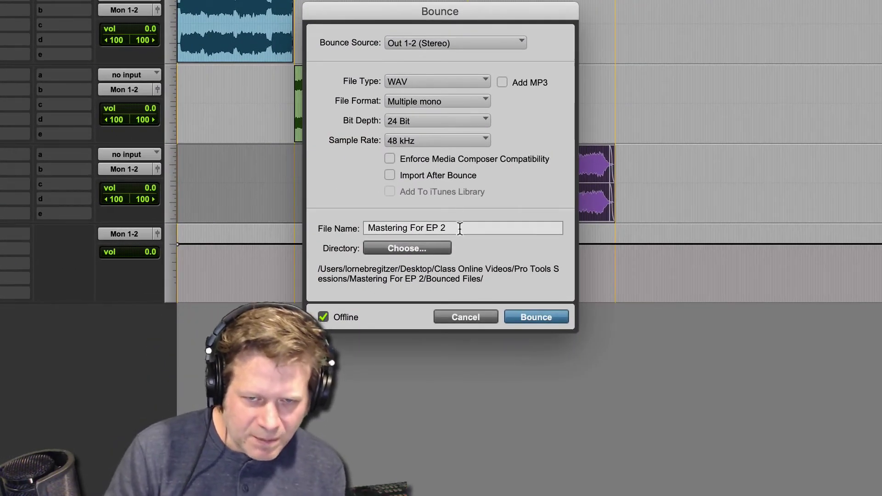
left_click_drag(458, 230, 282, 207)
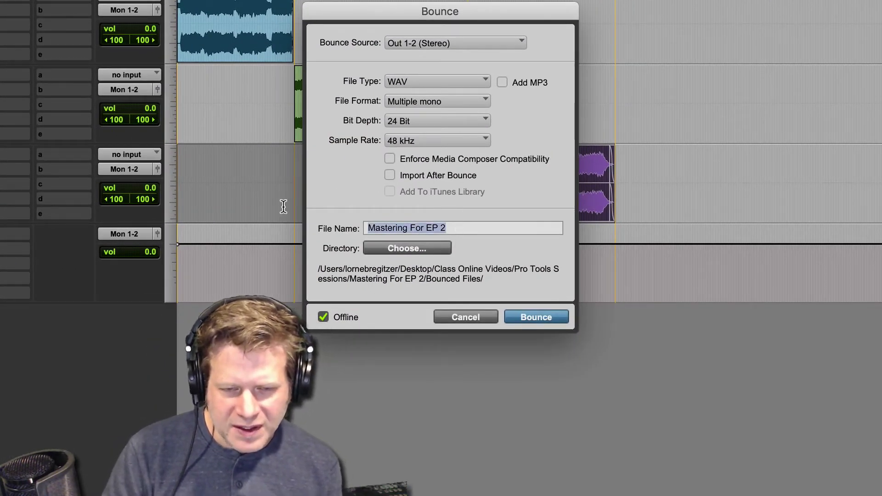
type("F")
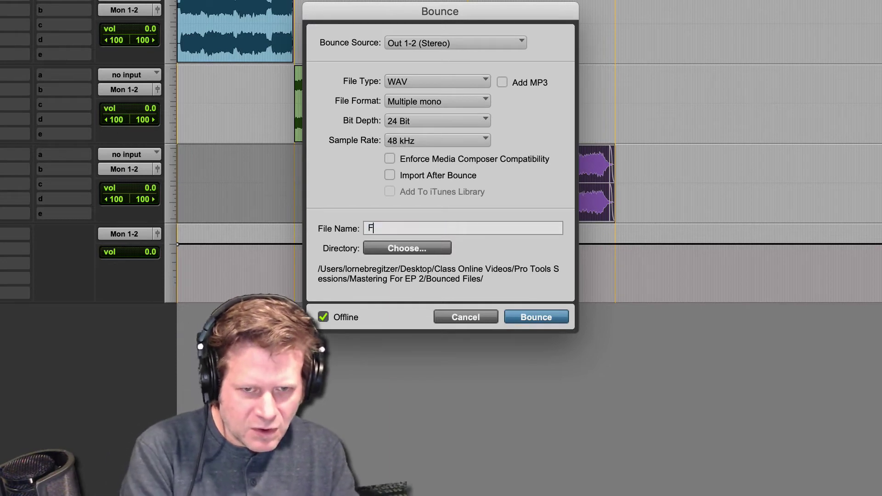
type("ull En")
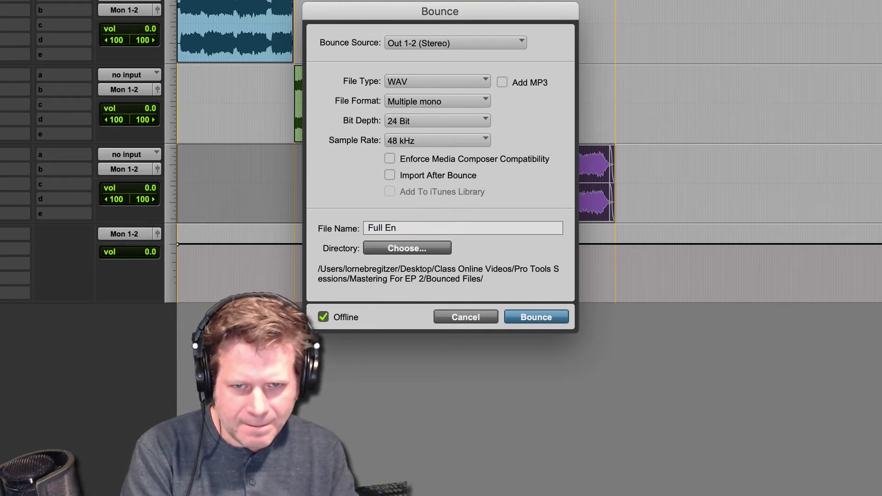
key("BackSpace")
key("BackSpace")
type("Unedi")
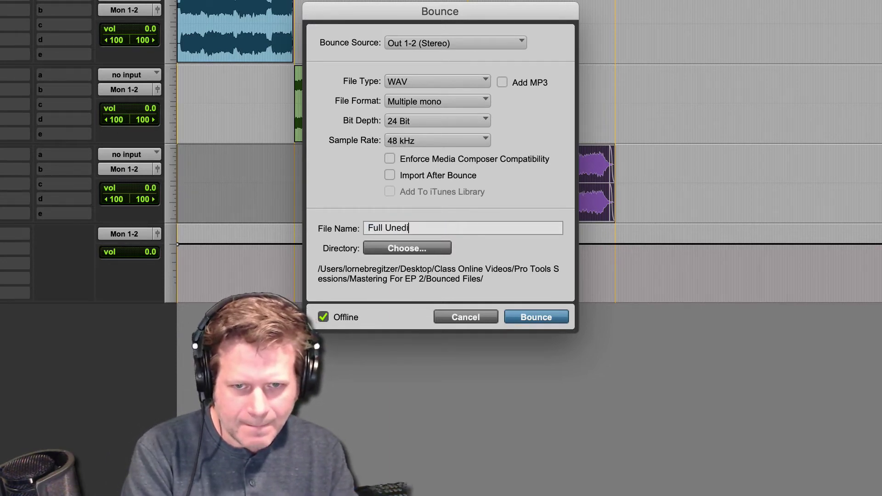
type("ted EP")
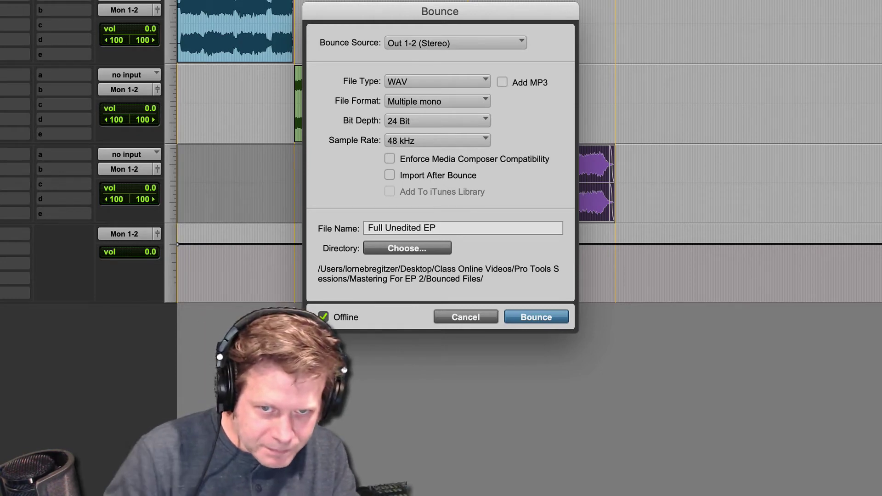
- Enable Import After Bounce and set the file format to Interleaved
left_click(389, 175)
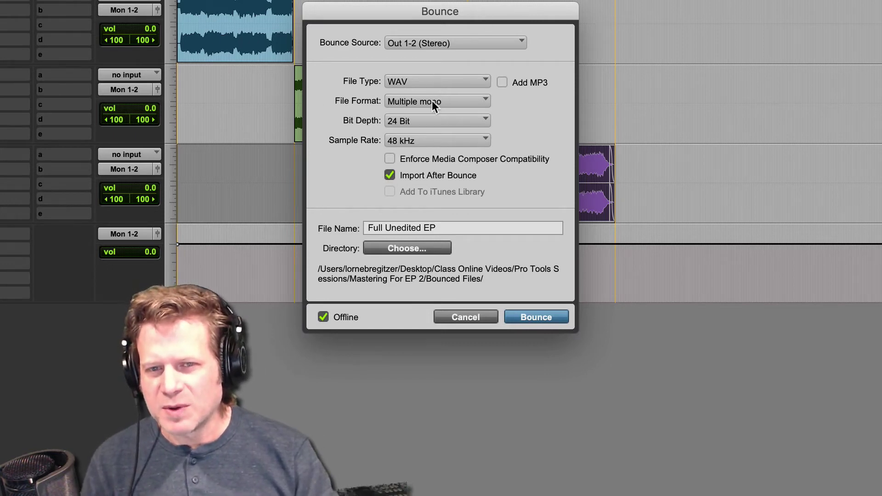
left_click(403, 100)
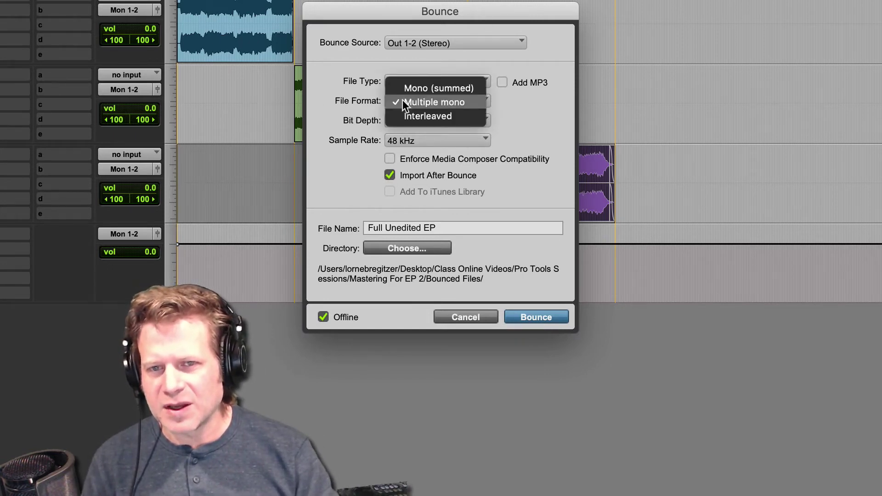
left_click(410, 115)
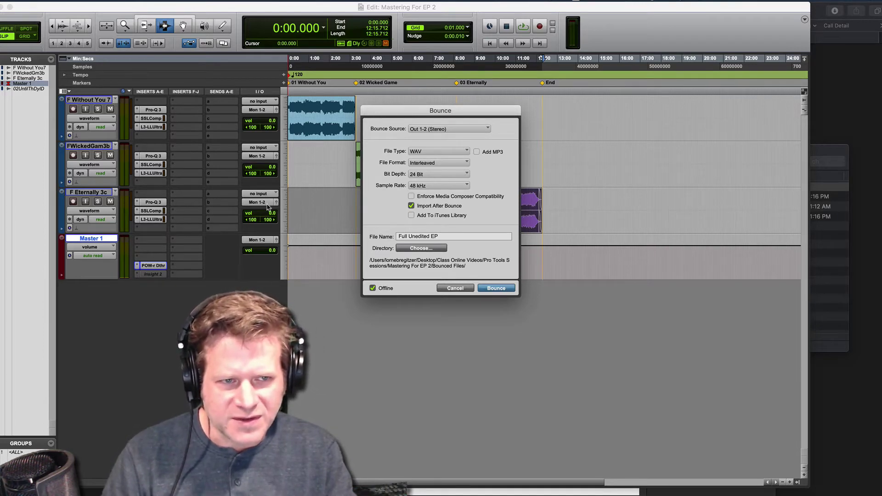
- Bounce the EP and import it as a new 'Full UneditedEP' track at session start
left_click(495, 288)
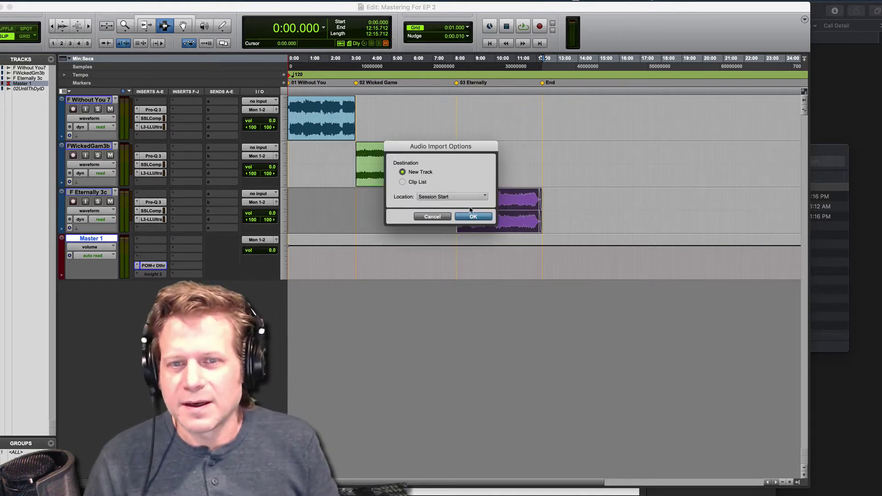
left_click(472, 216)
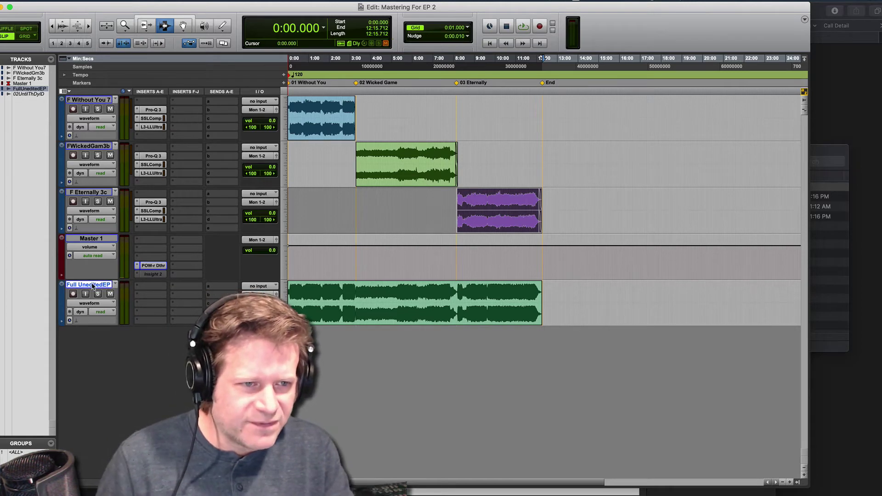
- Put the Full UneditedEP track above Master 1 and mute the F Without You 7 track
left_click_drag(92, 285, 92, 236)
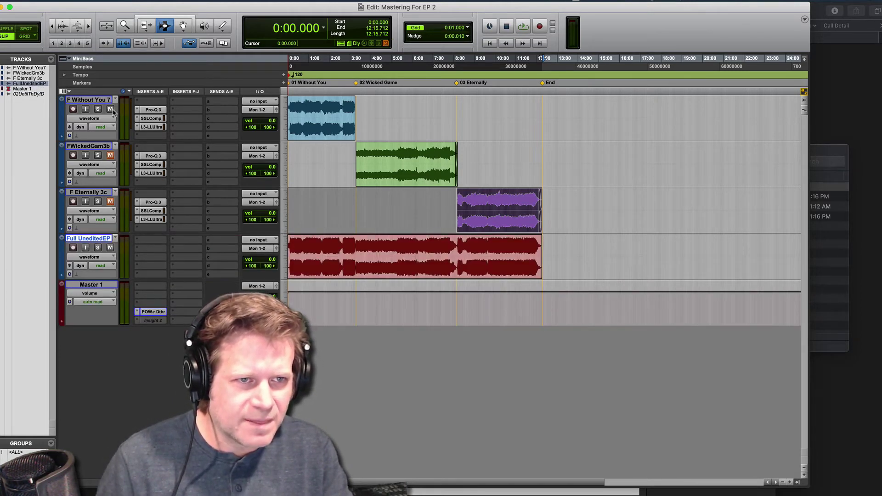
left_click(111, 109)
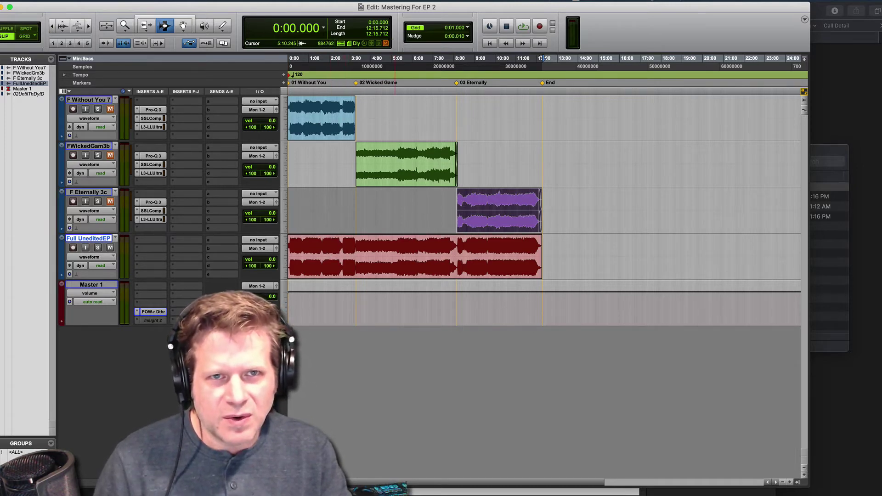
left_click(287, 2)
left_click(390, 42)
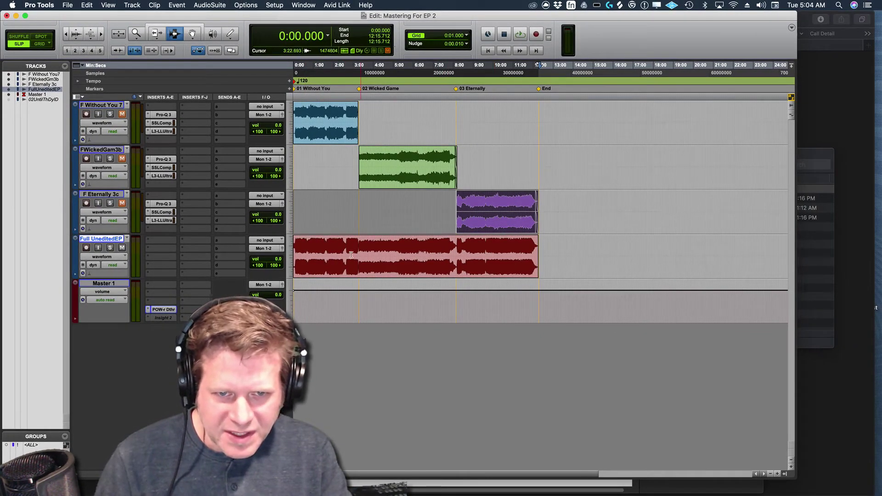
- Show the Memory Locations window beside the tracks and return the playhead toward the session start
left_click(303, 5)
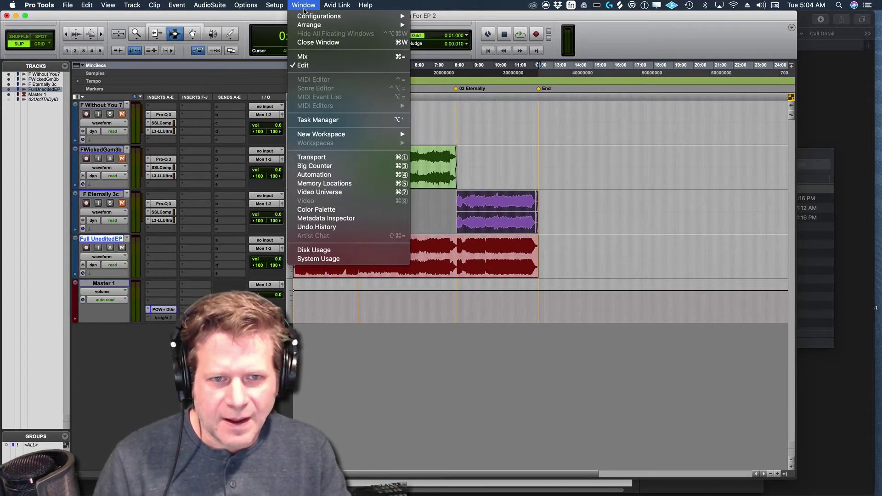
left_click(337, 185)
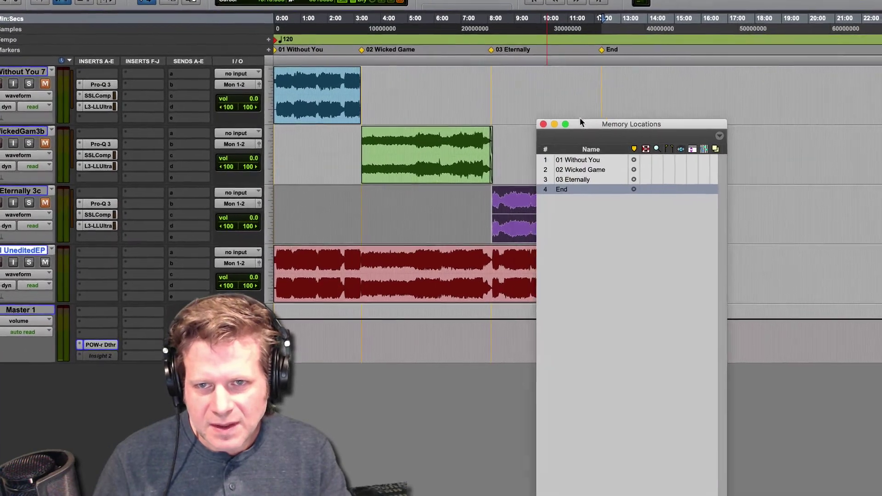
left_click_drag(580, 121, 118, 43)
left_click(464, 213)
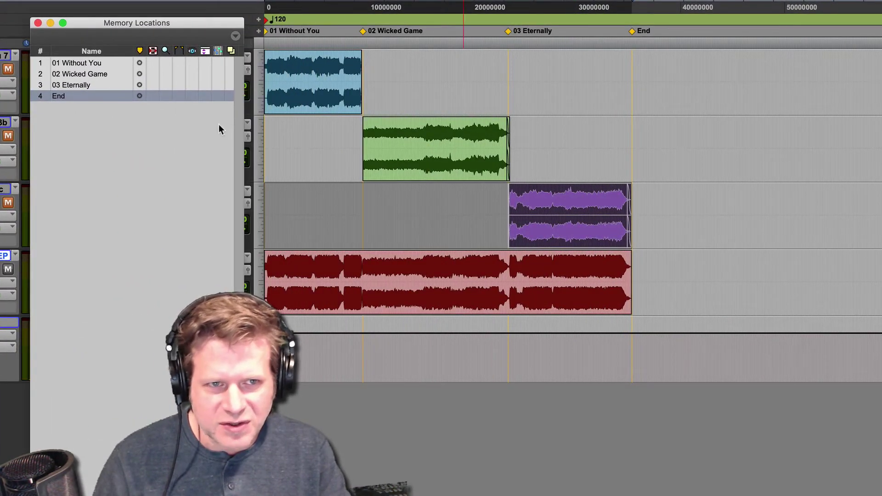
- Play the EP from the 01 Without You, 02 Wicked Game and 03 Eternally markers
left_click(90, 63)
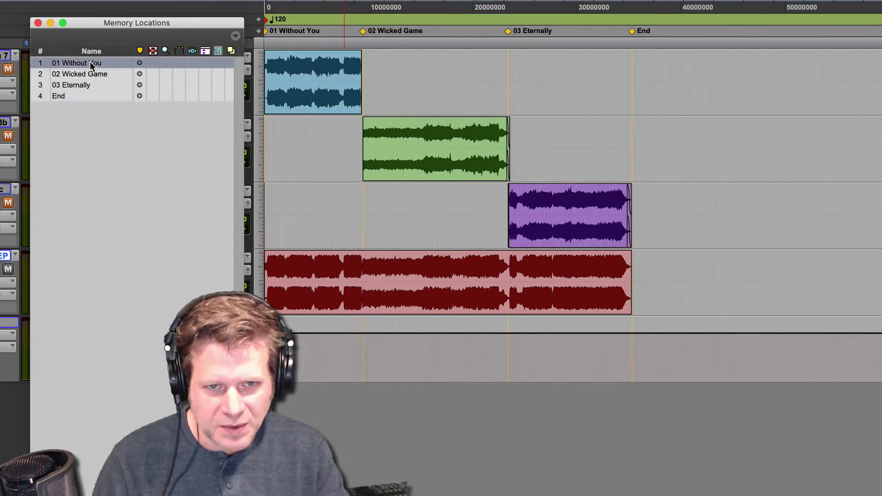
key("space")
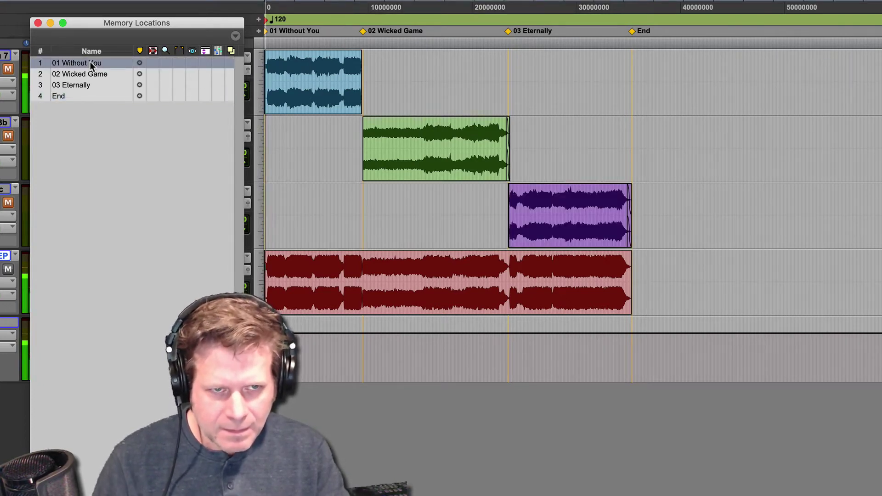
left_click(96, 75)
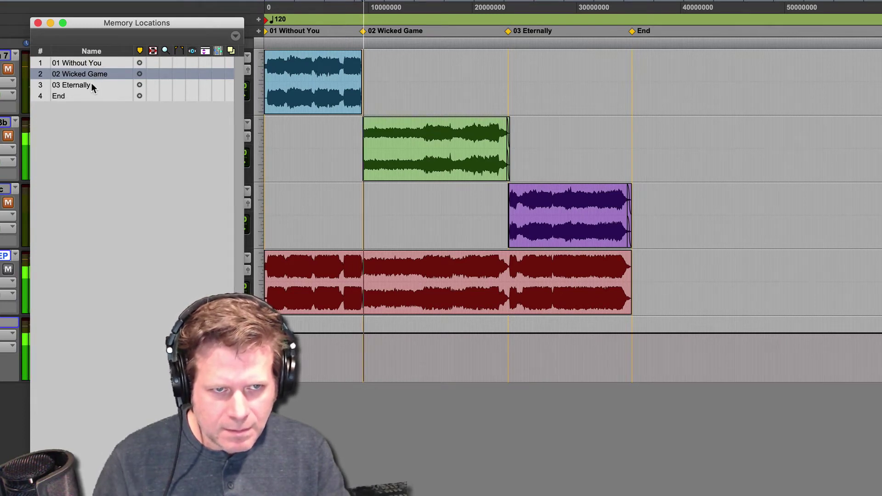
key("space")
left_click(92, 86)
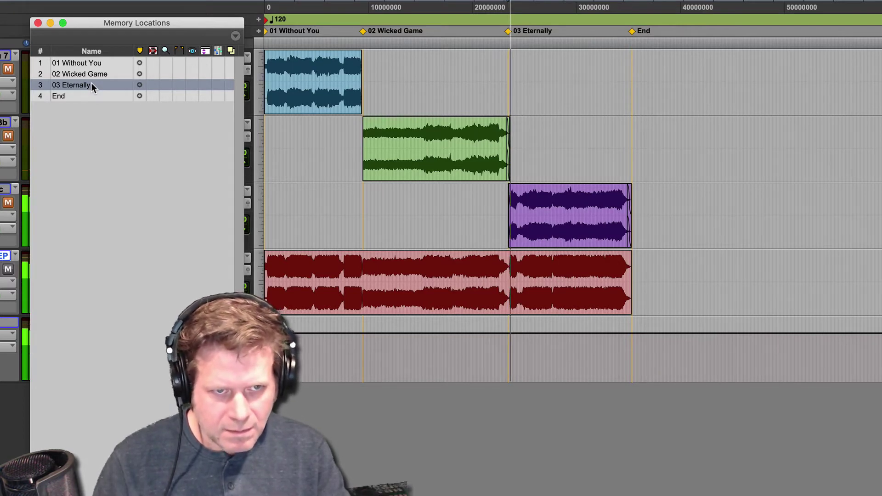
key("space")
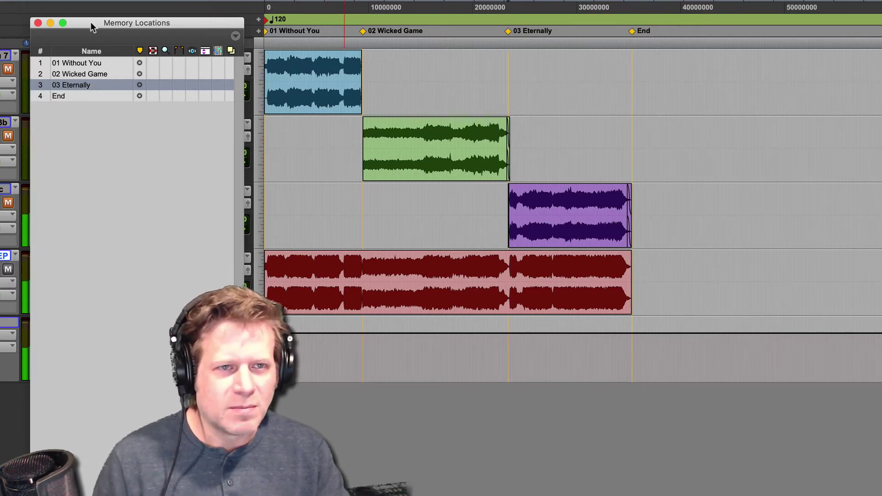
left_click_drag(92, 20, 663, 28)
- Separate the Full UneditedEP clip at the 02 Wicked Game and 03 Eternally markers
left_click(325, 281)
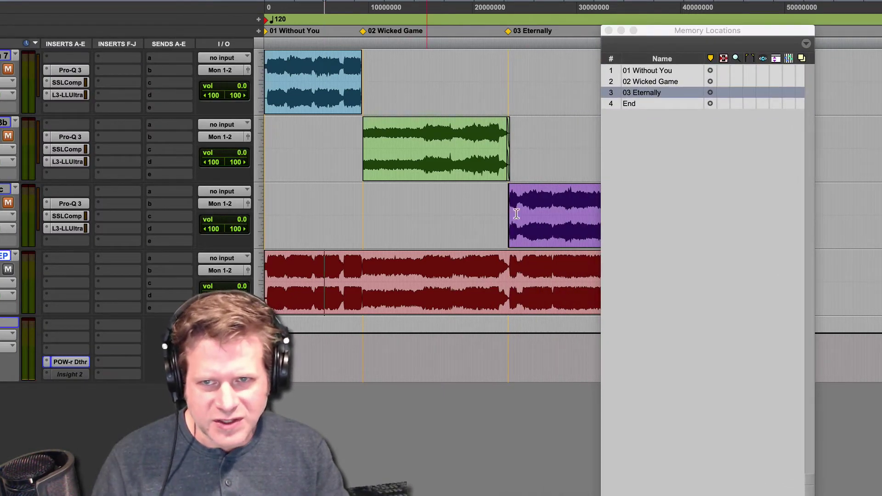
left_click(646, 80)
left_click(646, 81)
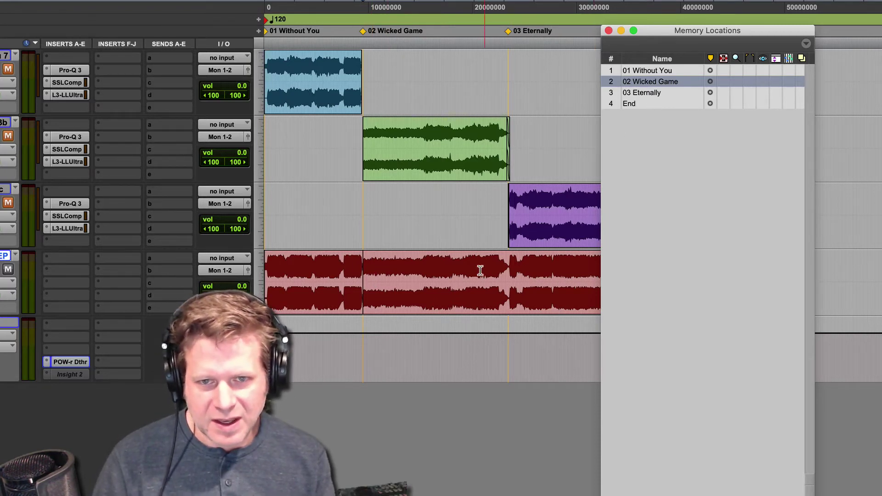
left_click(641, 92)
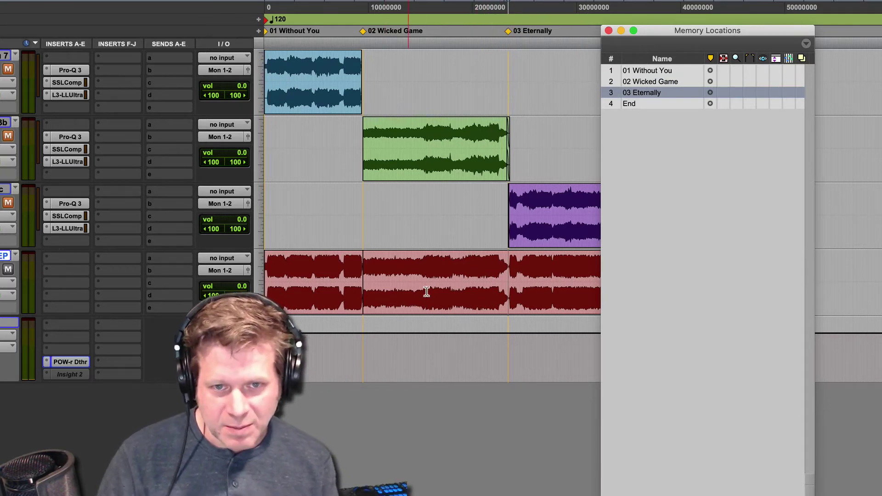
left_click(332, 168)
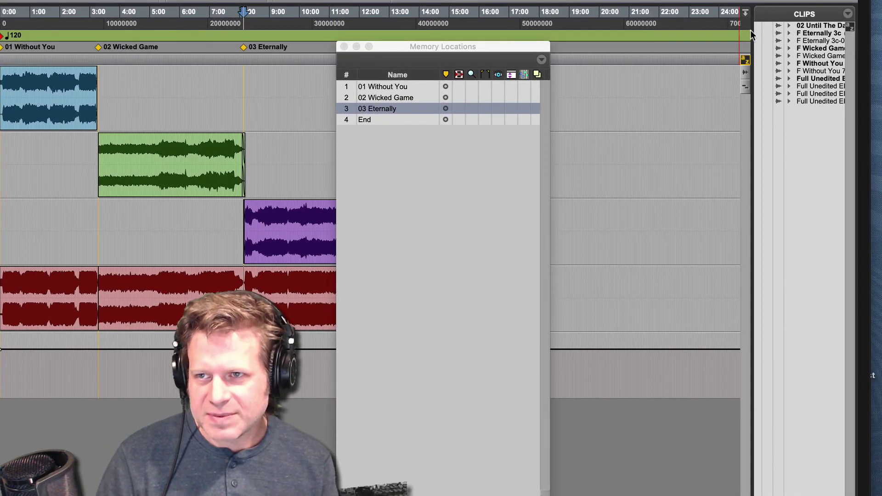
- Widen the Clips list and select each of the three resulting EP clips in turn
left_click_drag(752, 30, 646, 31)
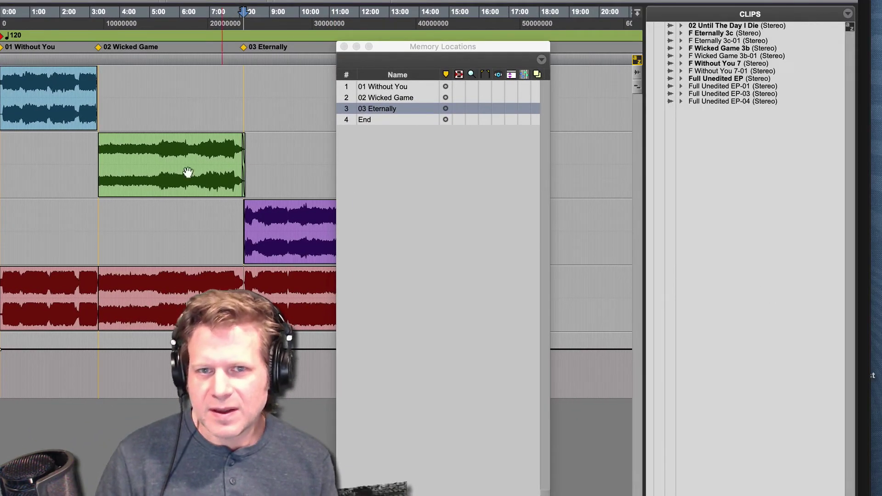
left_click(132, 309)
left_click(69, 309)
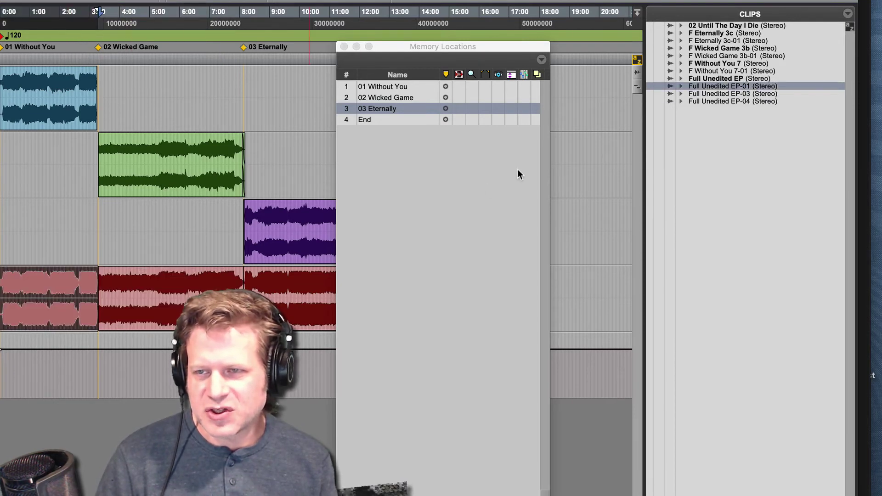
left_click(229, 312)
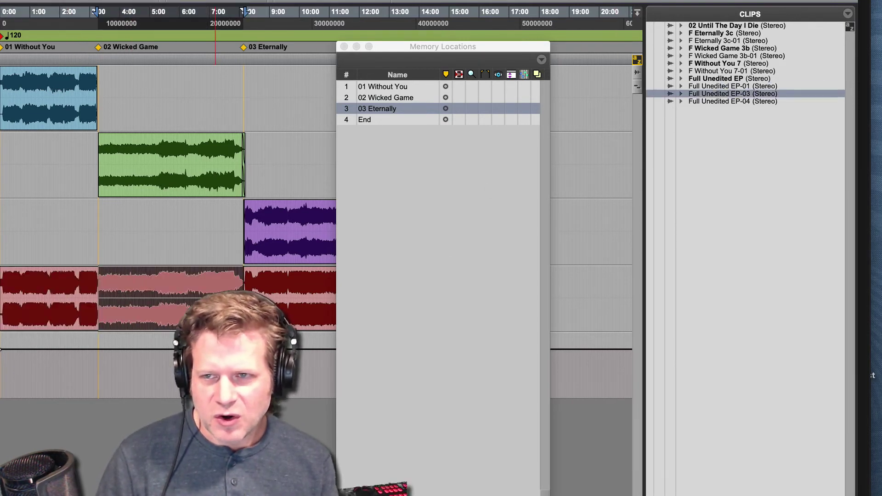
left_click(287, 299)
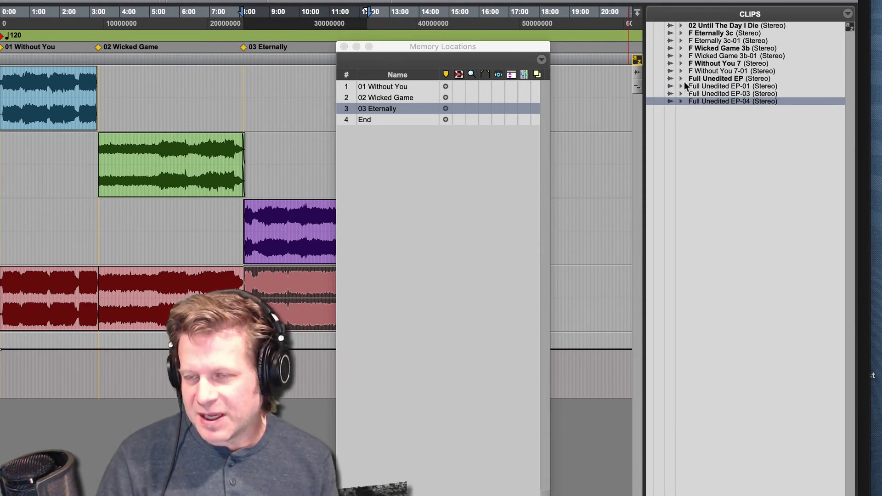
left_click(76, 301)
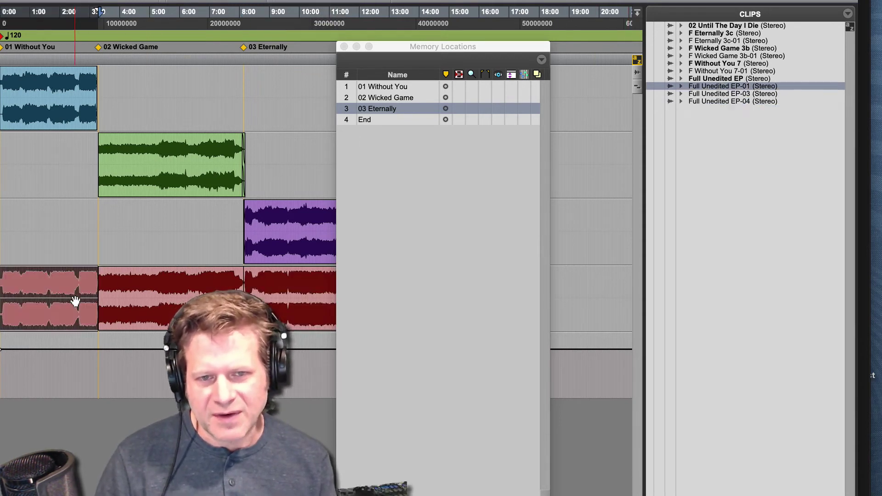
- Name the first, middle and last EP clips 01 Without You, 02 Wicked Game and 03 Eternally
double_click(75, 301)
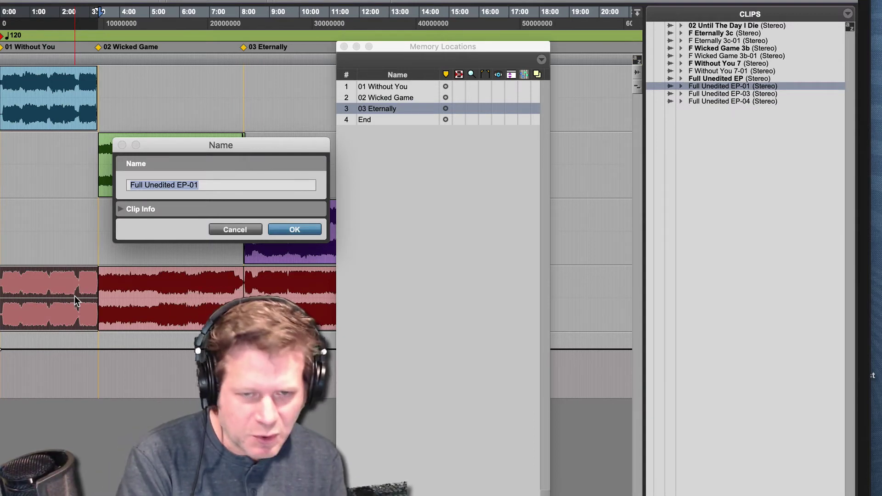
type("01 ")
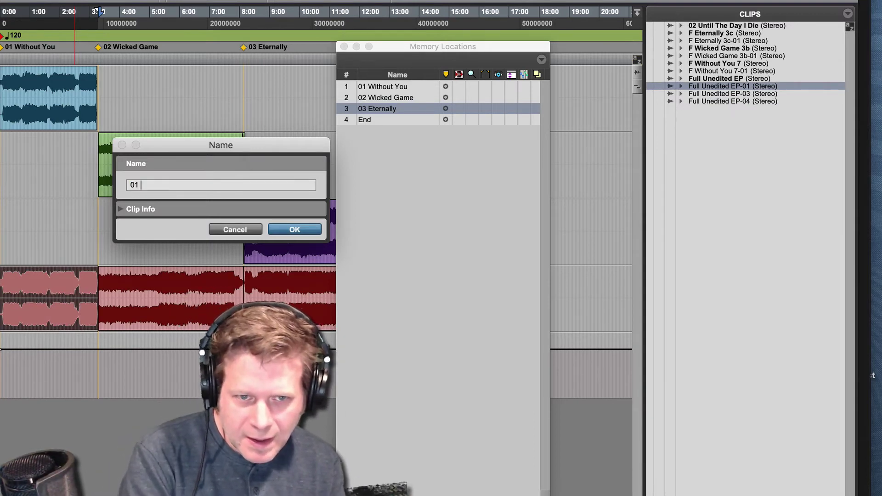
type("Wintou")
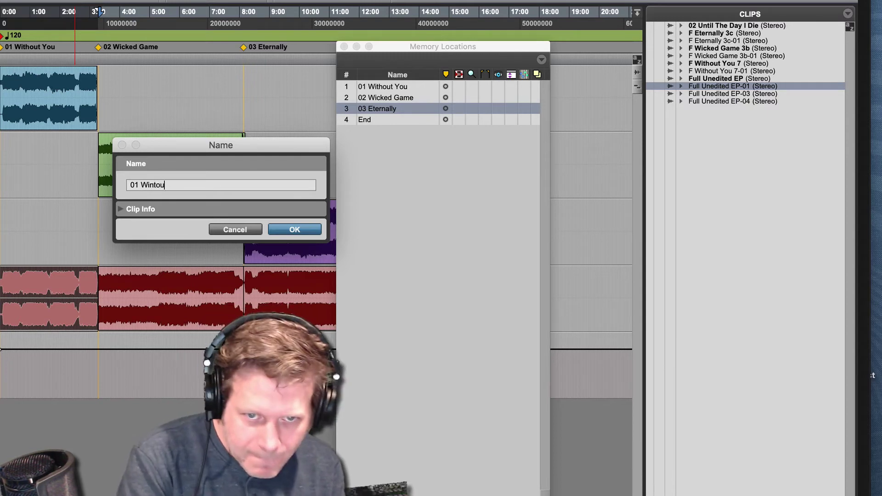
key("BackSpace")
key("BackSpace")
key("BackSpace")
key("BackSpace")
type("thout You")
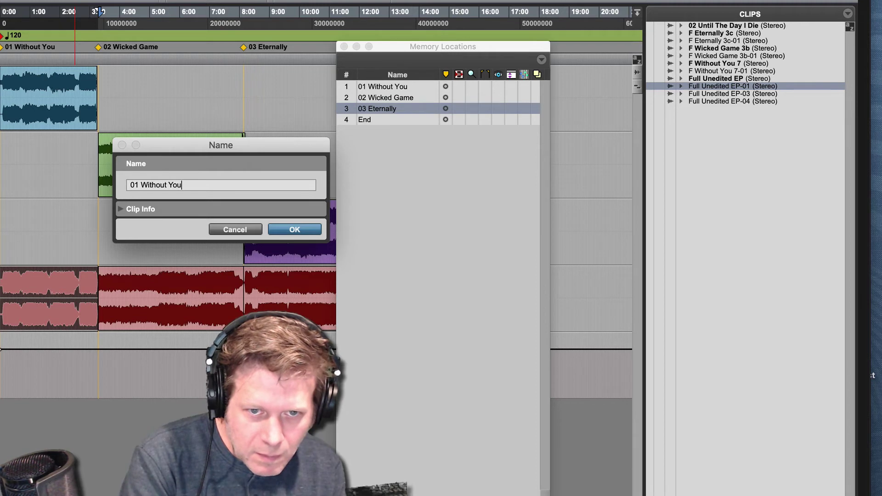
key("Return")
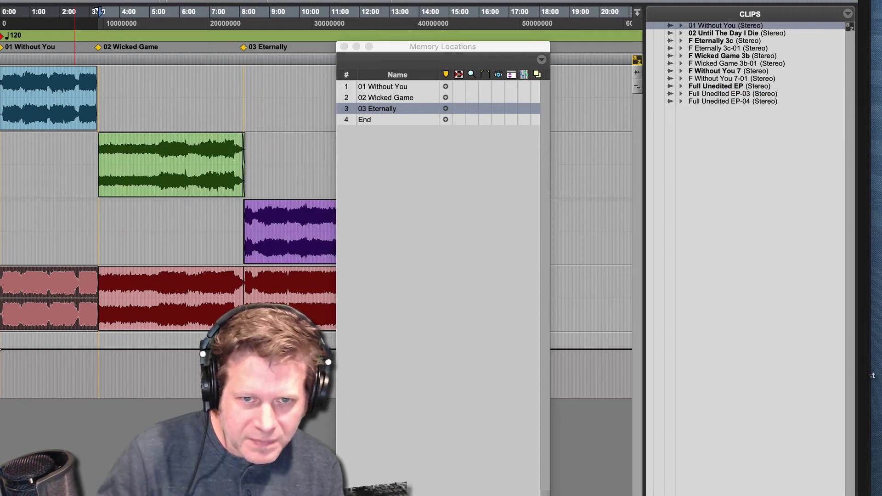
double_click(148, 311)
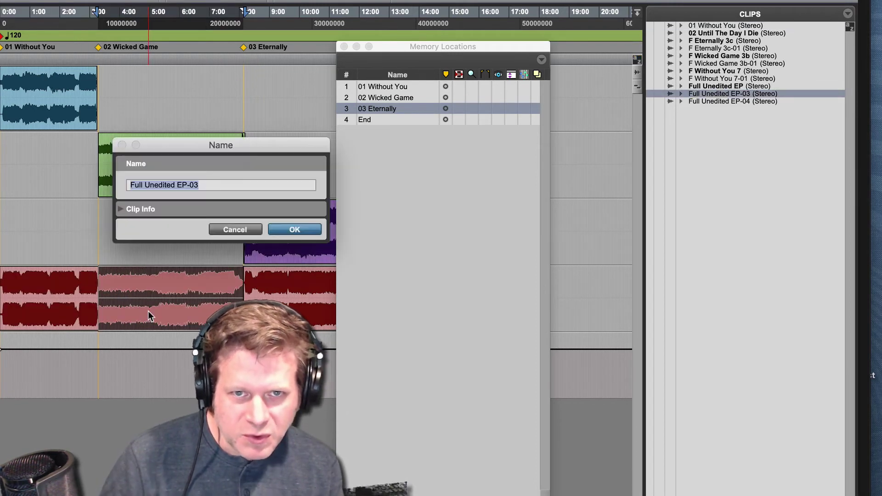
type("02 Wicked Game")
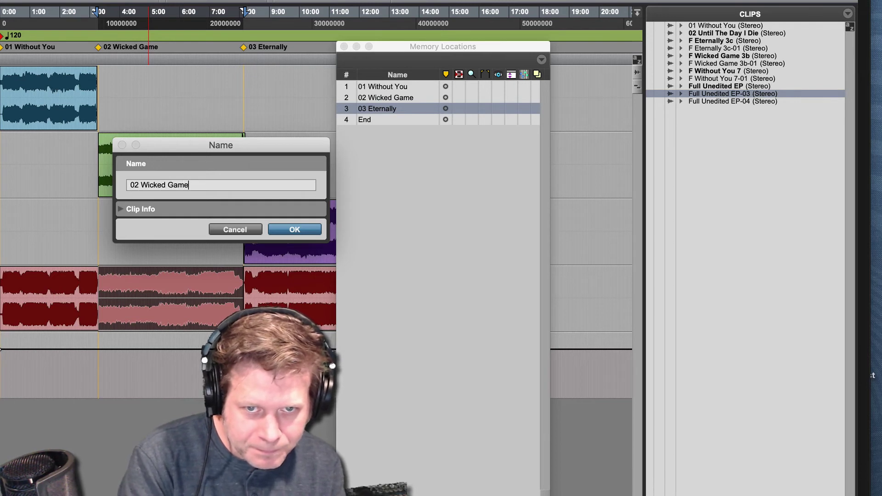
key("Return")
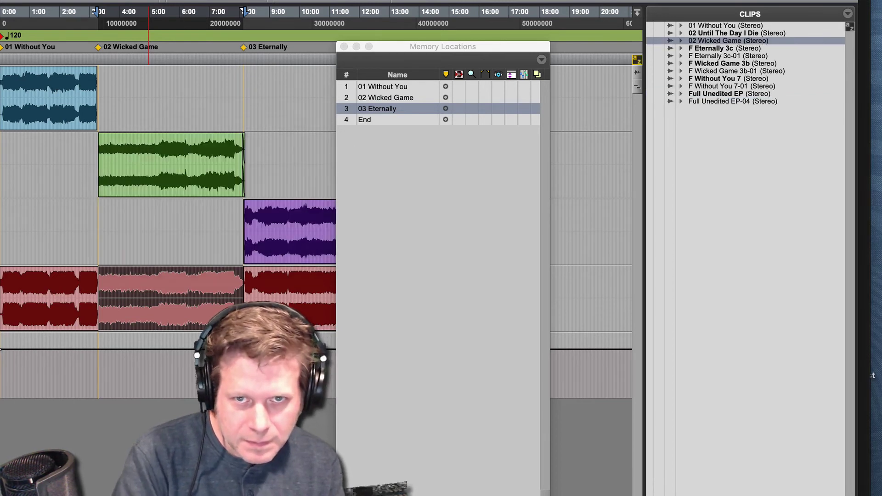
double_click(275, 304)
type("03")
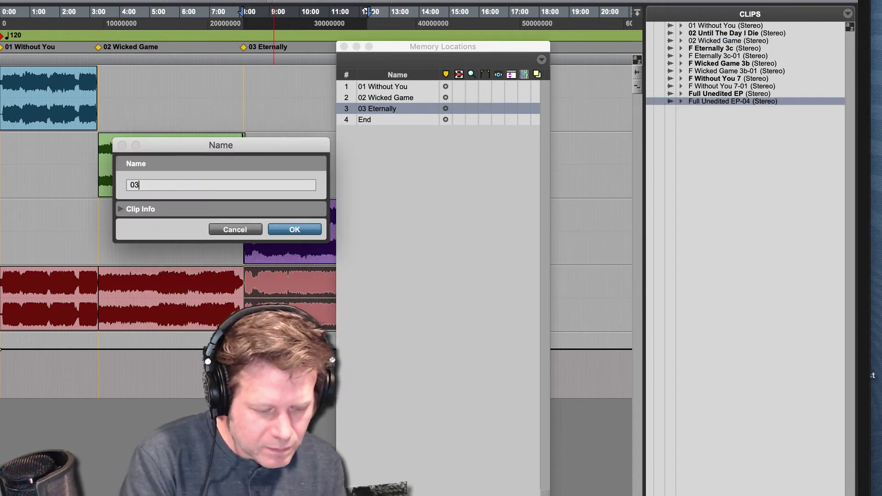
type(" Eternally")
key("Return")
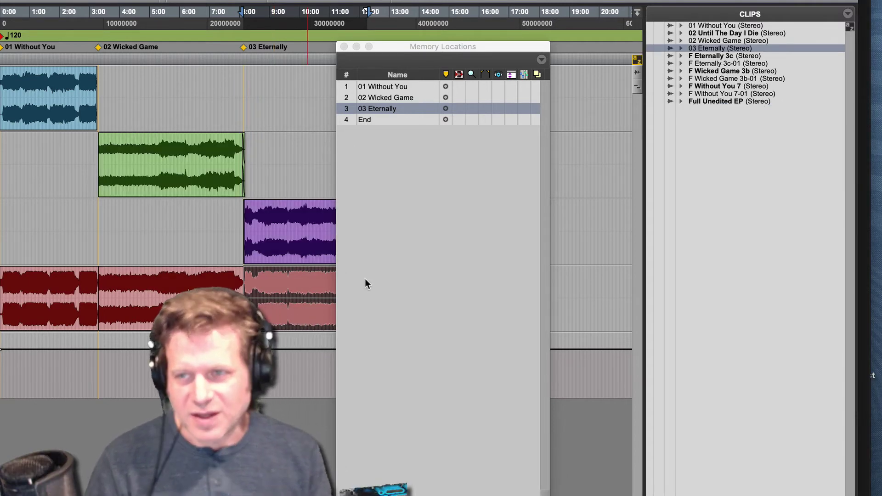
- Close Memory Locations, select all three song clips together, and bring up the Clips list menu
left_click(152, 226)
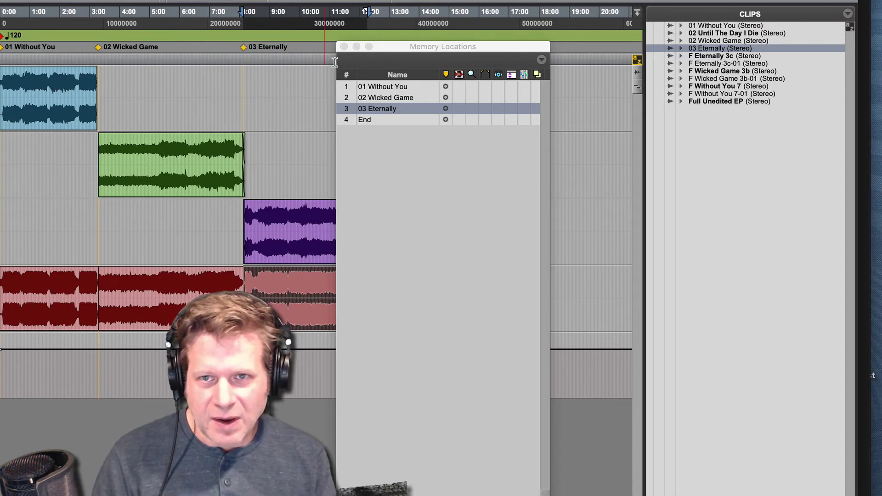
left_click(344, 46)
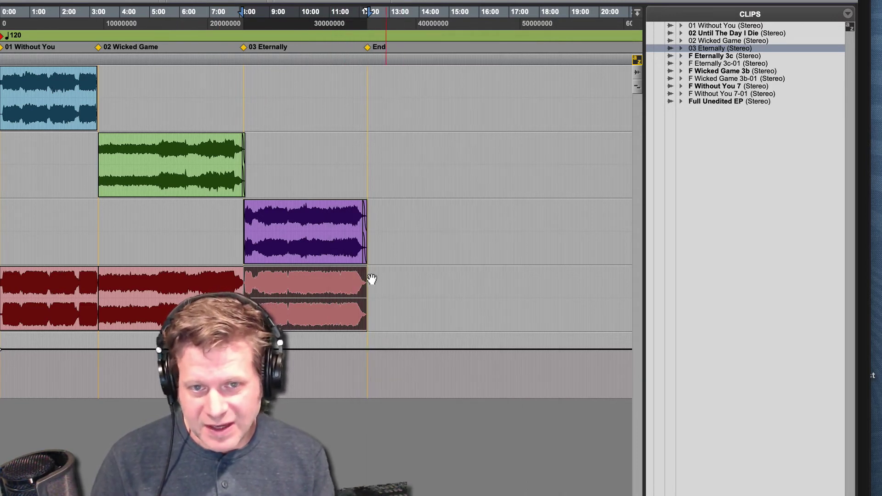
left_click(55, 291)
left_click(114, 297, "shift")
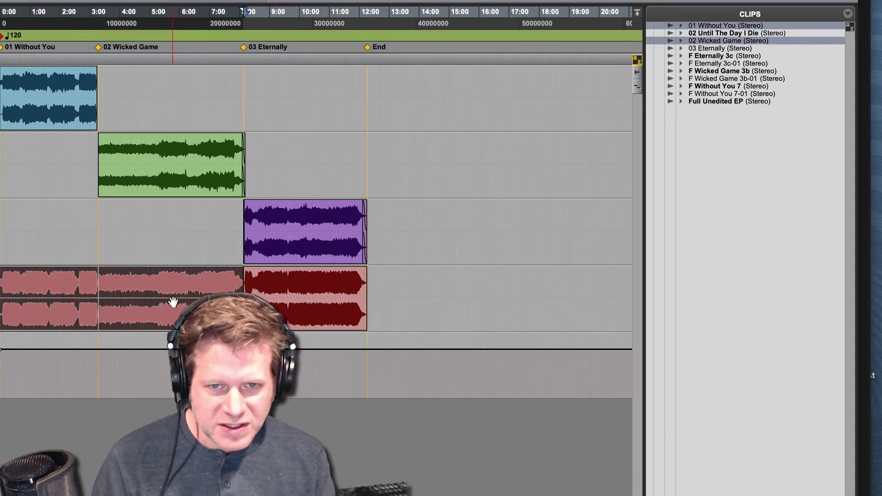
left_click(306, 300, "shift")
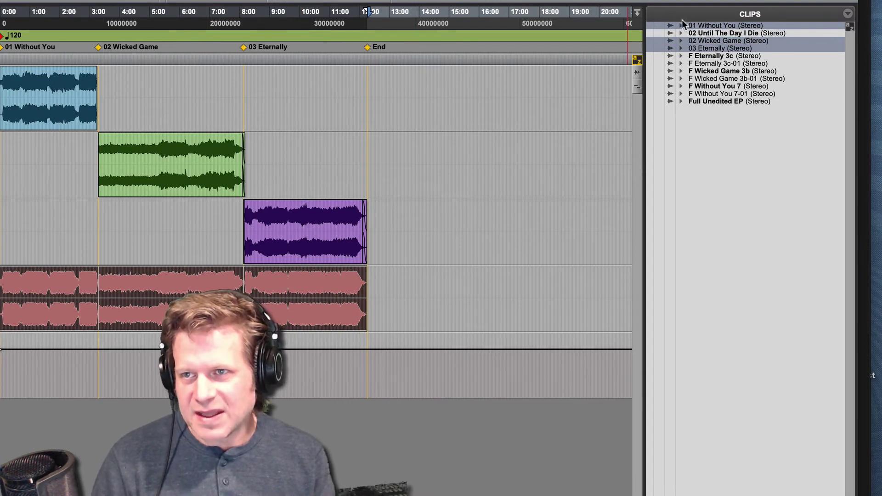
left_click_drag(702, 28, 711, 64)
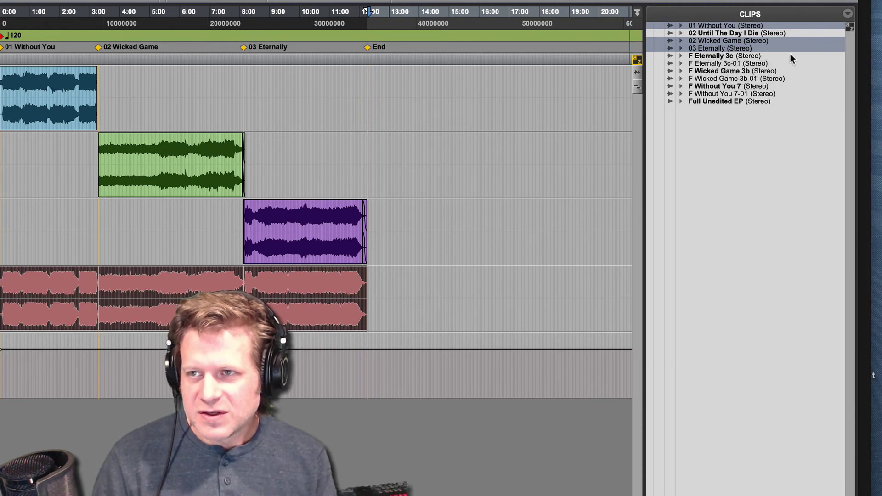
left_click(849, 14)
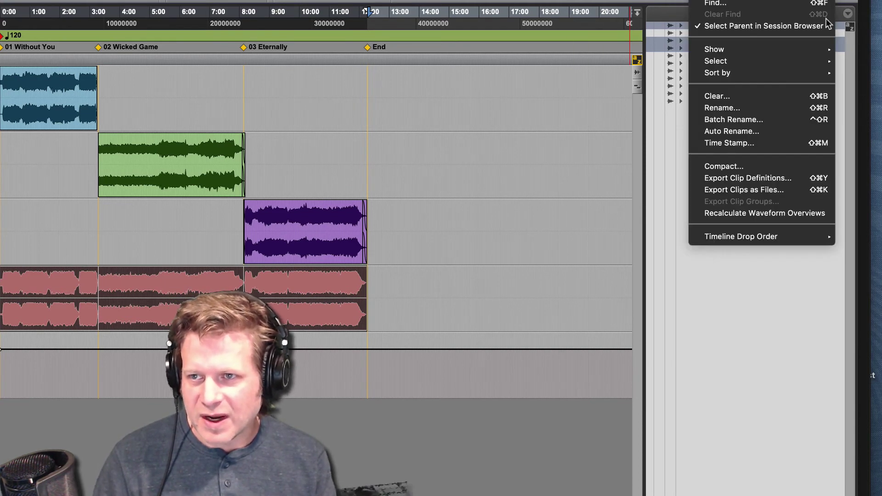
- Configure the clip export as 16-bit, 44.1 kHz interleaved WAV into Desktop/EP Master-Final Exports
left_click(745, 189)
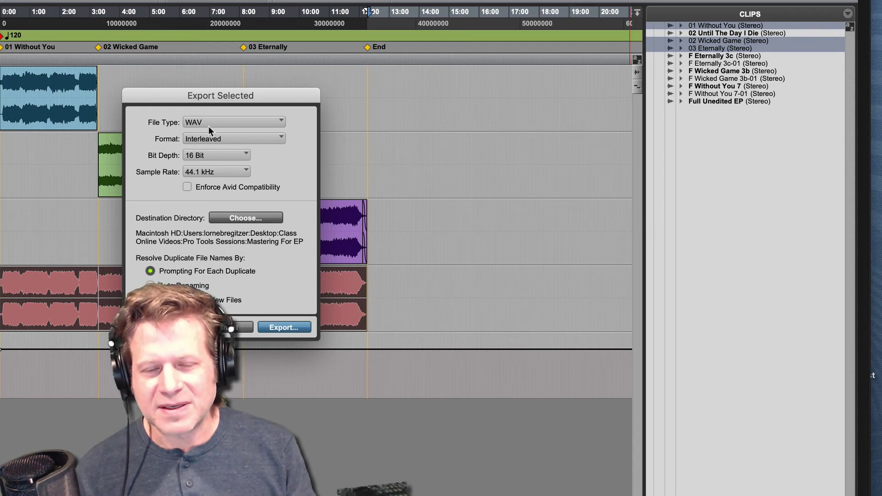
left_click(238, 219)
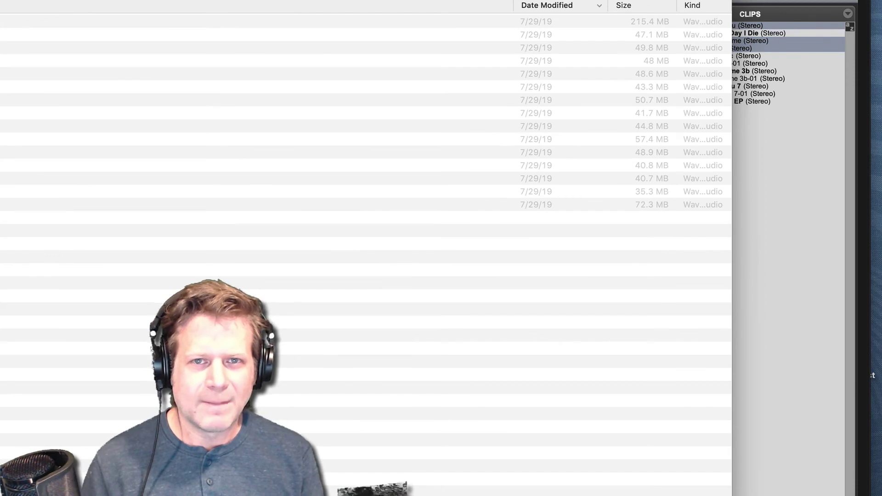
left_click(228, 0)
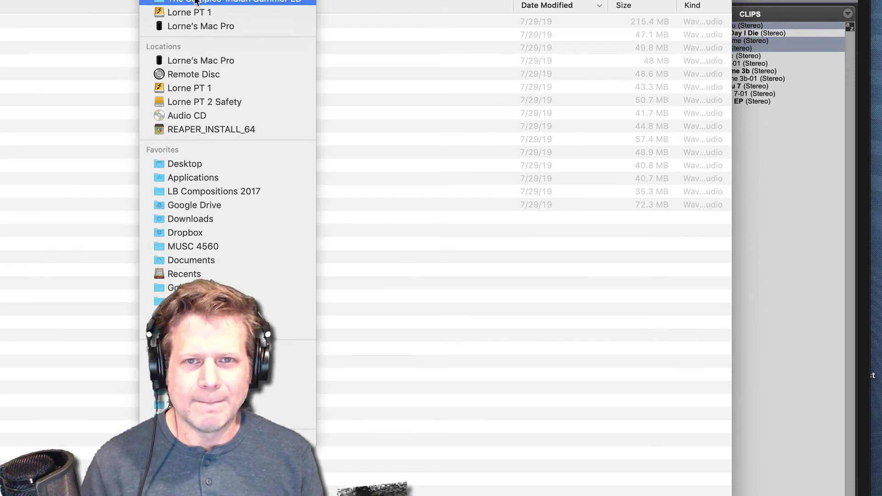
left_click(50, 9)
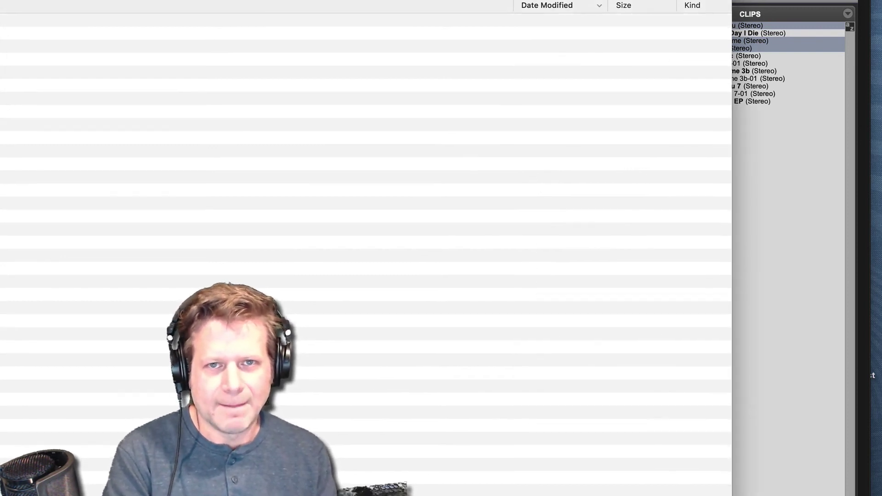
key("super+w")
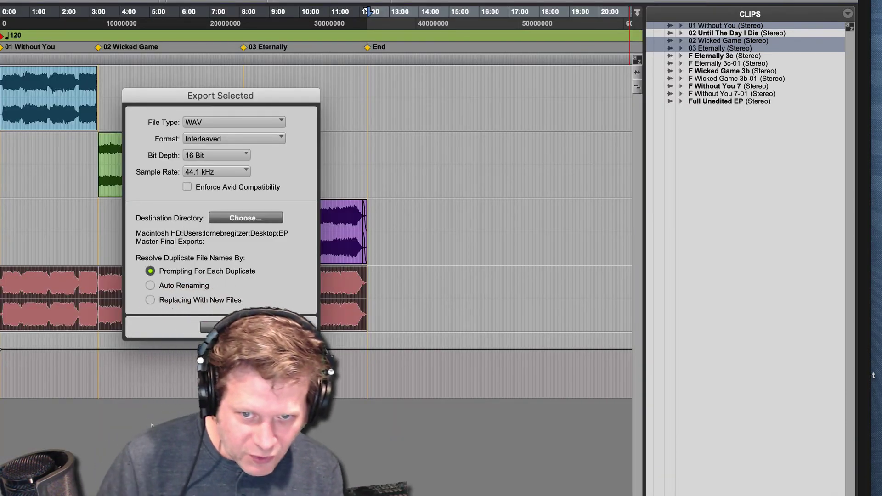
- Run the export of the three song clips and let the audio processing finish
left_click(289, 328)
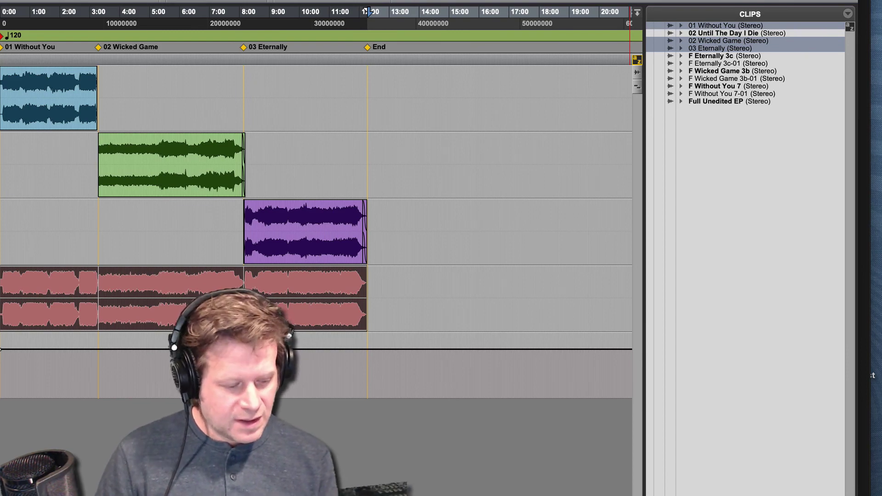
- In a new Finder window, open EP Master-Final Exports and check its three .wav files
key("super+Tab")
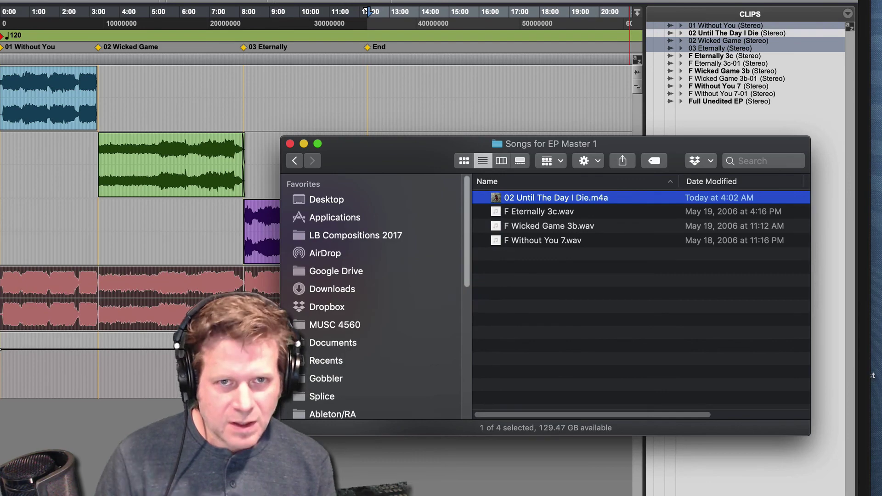
key("super+n")
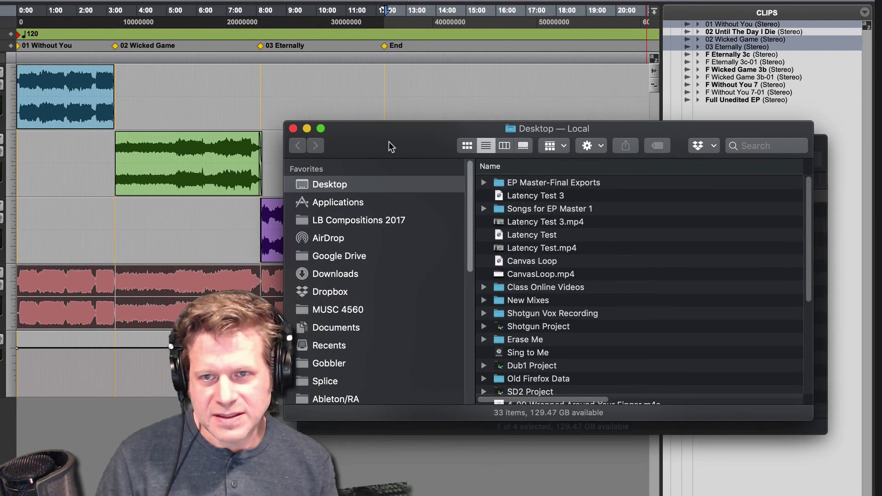
left_click_drag(389, 142, 136, 187)
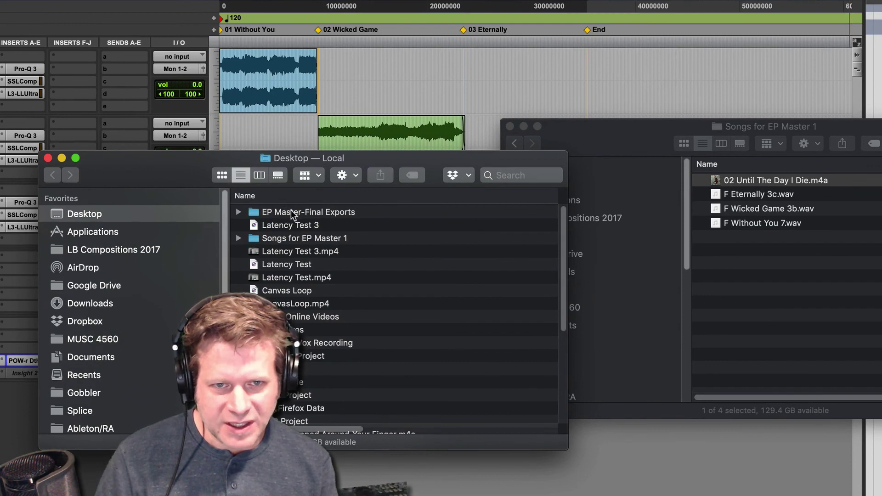
double_click(291, 212)
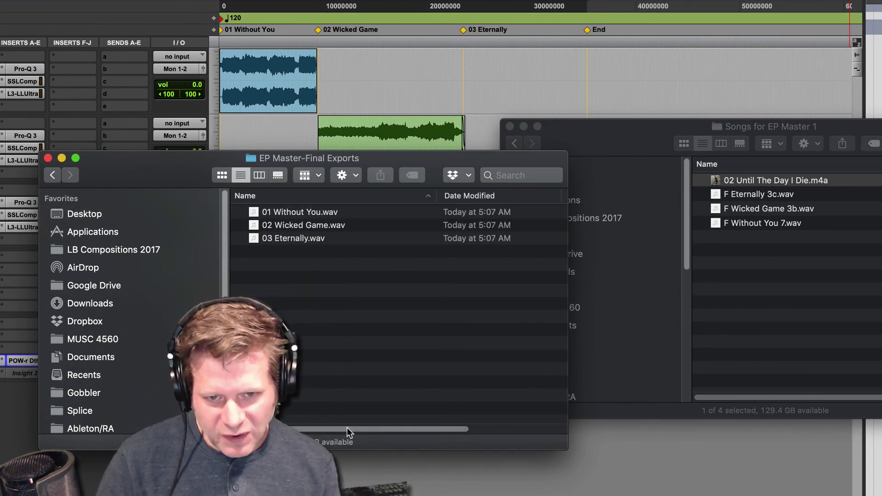
left_click_drag(348, 429, 458, 429)
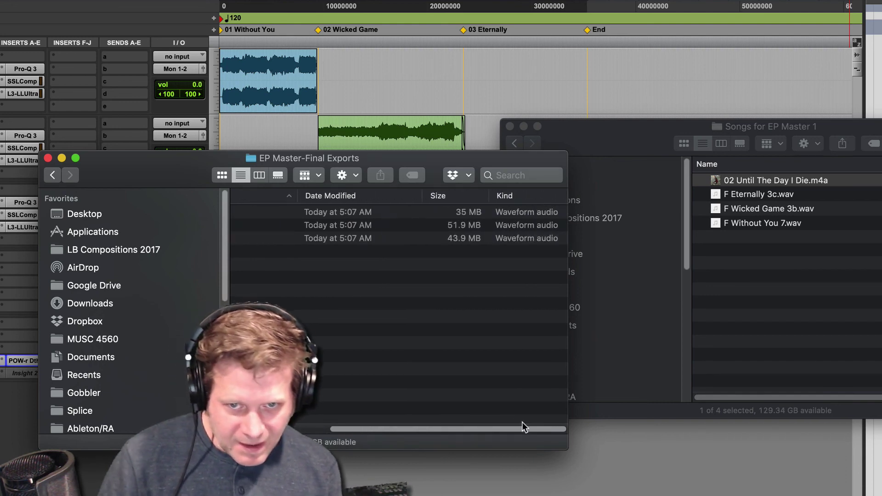
left_click_drag(513, 426, 352, 431)
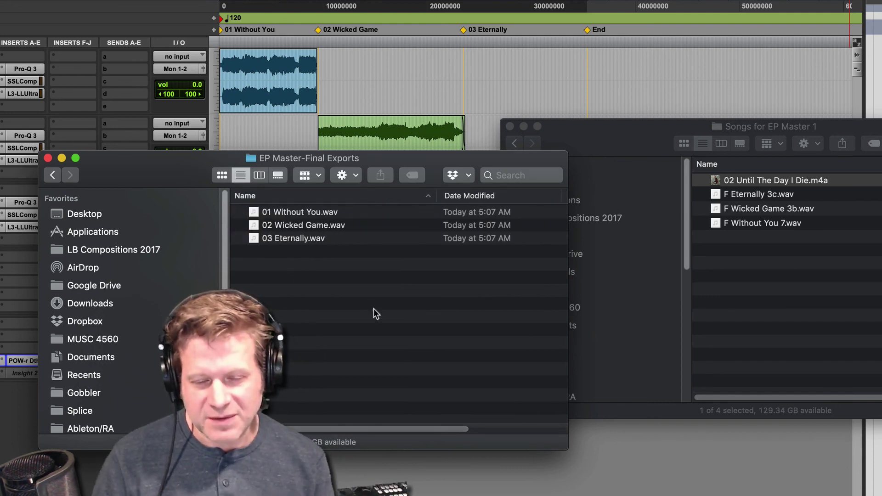